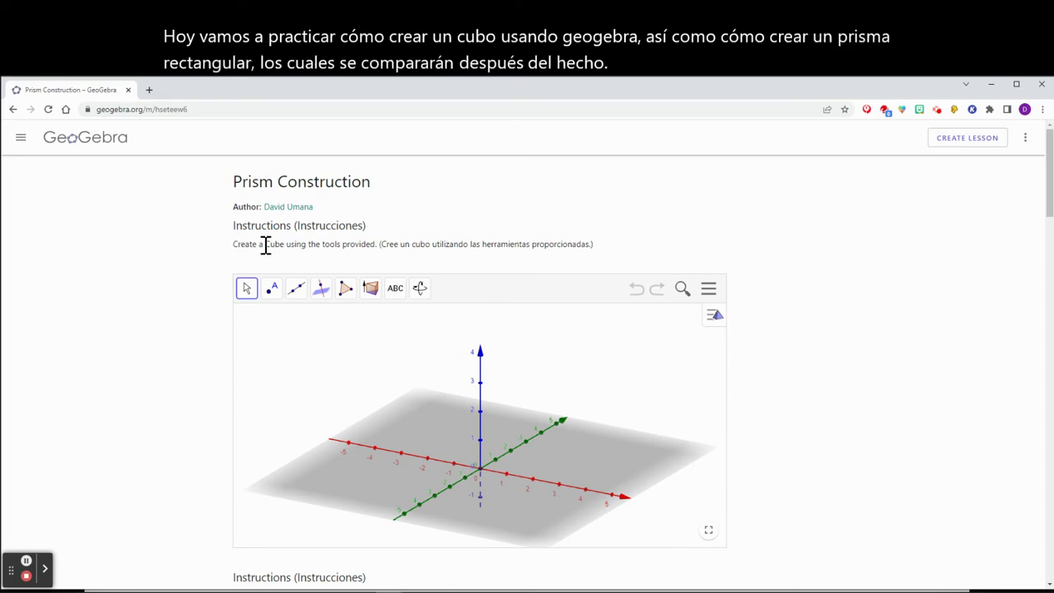
Step: Highlight the cube instruction, then rotate the empty 3D view to look straight down on the x–y plane
drag(235, 244, 377, 245)
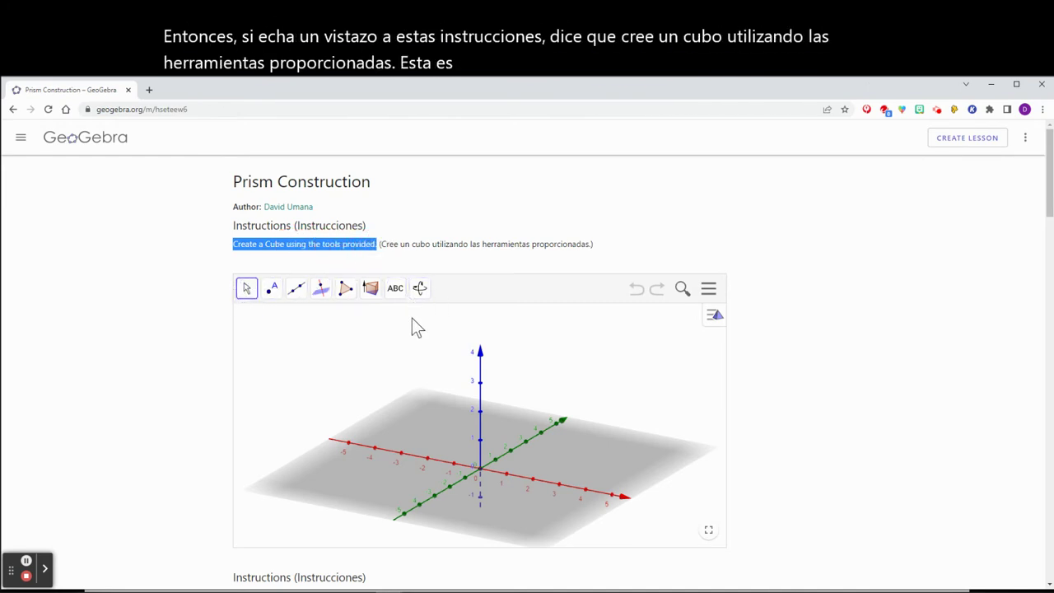
click(771, 323)
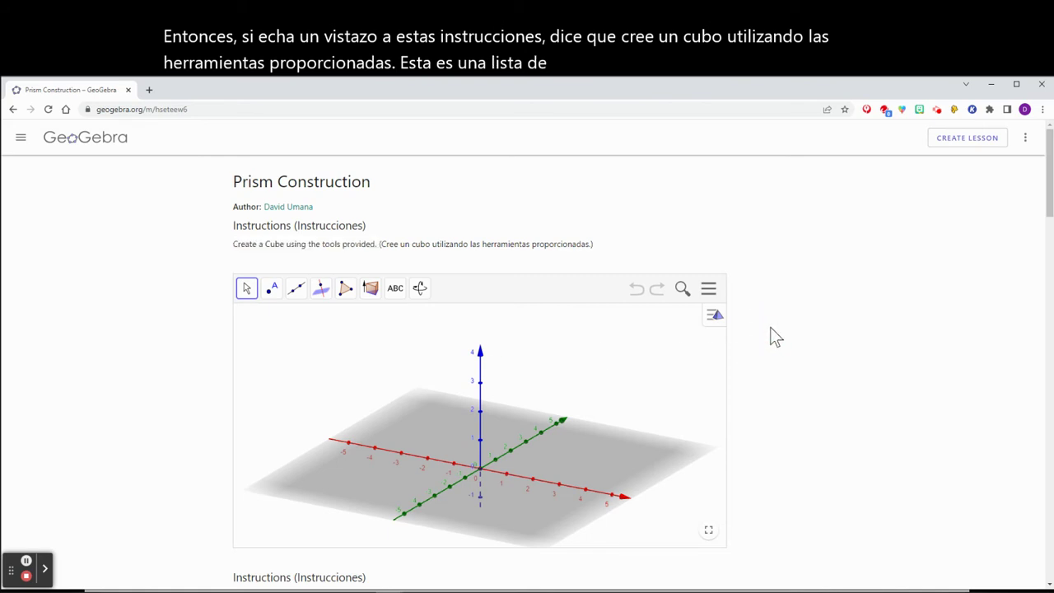
scroll(776, 337, down, 1)
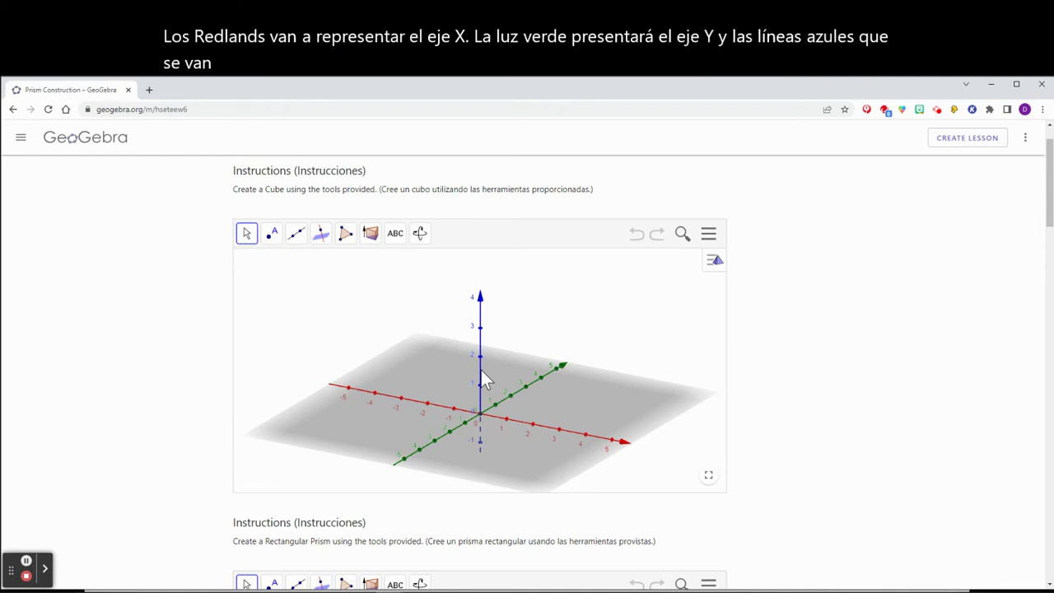
drag(506, 387, 612, 458)
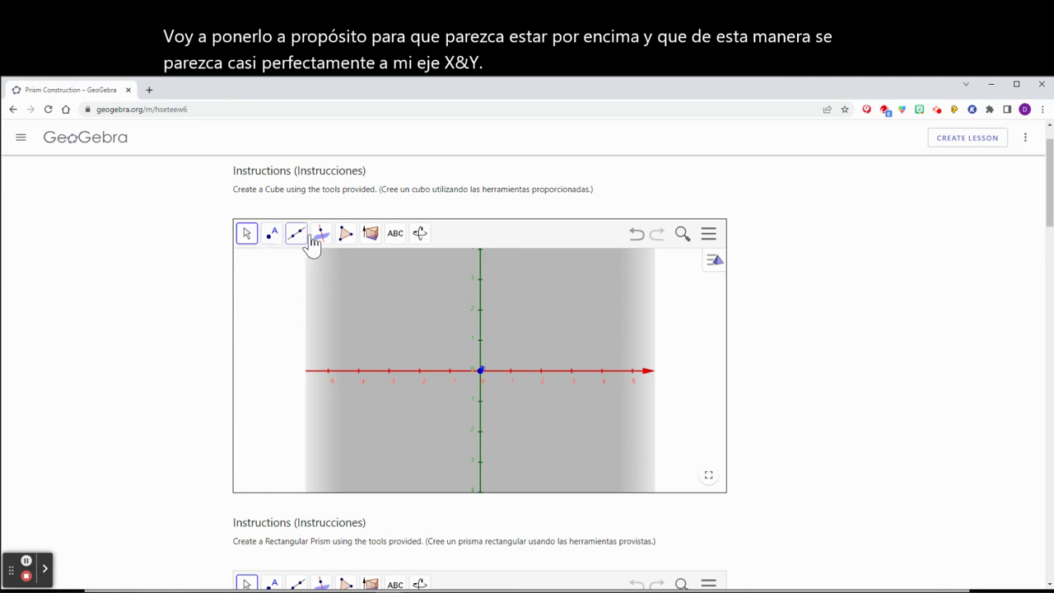
Step: Build a cube whose base edge runs from the origin to (2,0)
click(372, 242)
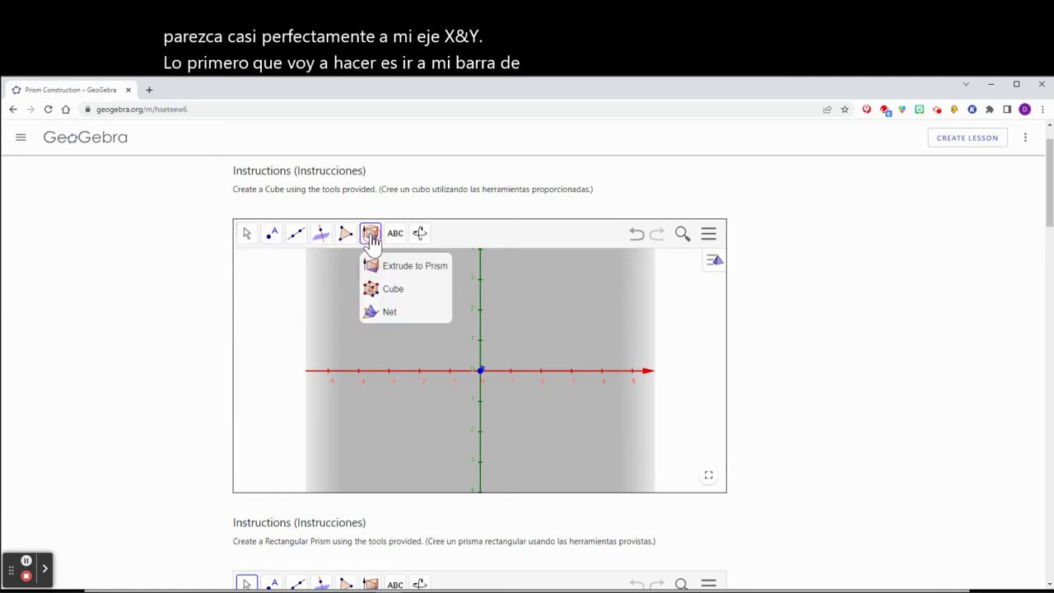
click(380, 293)
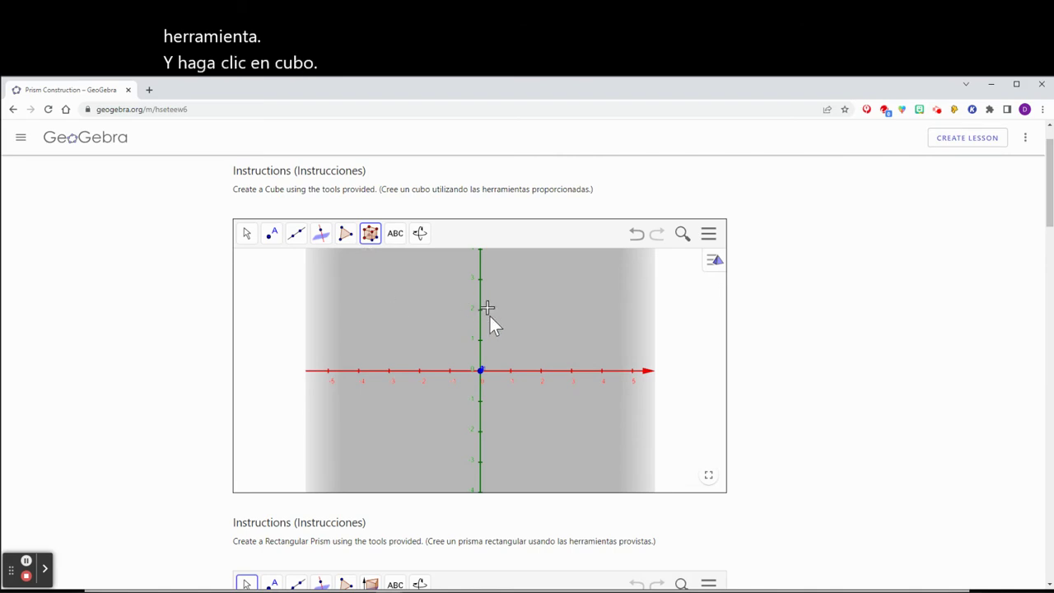
click(482, 371)
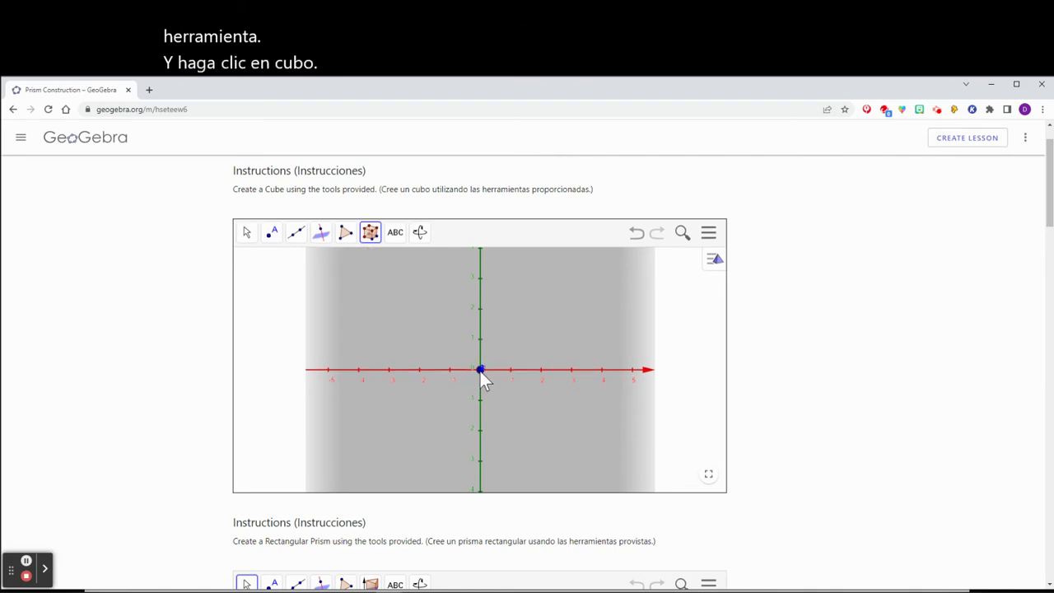
click(540, 369)
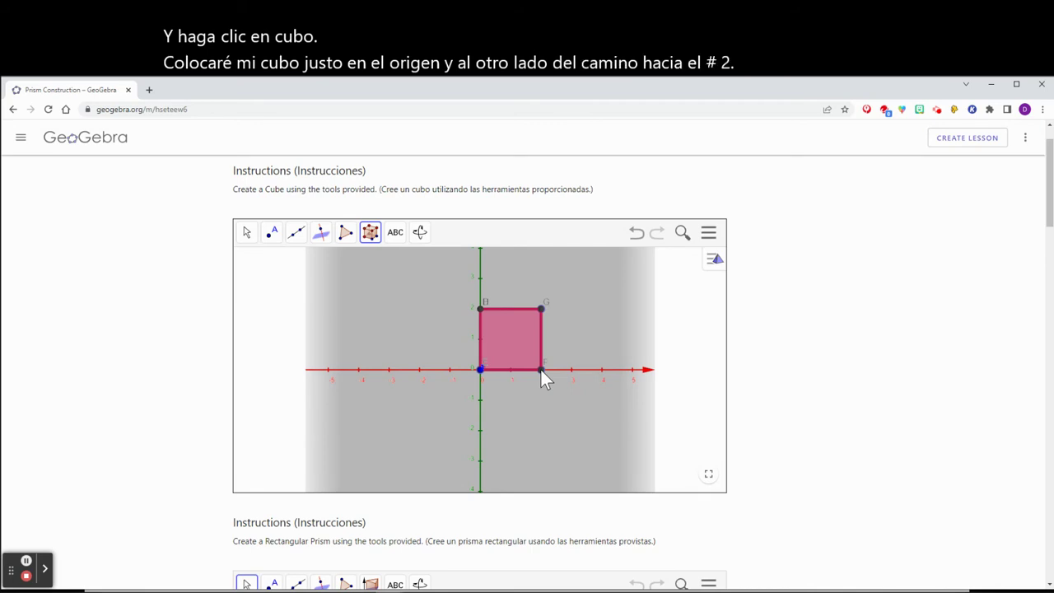
click(249, 234)
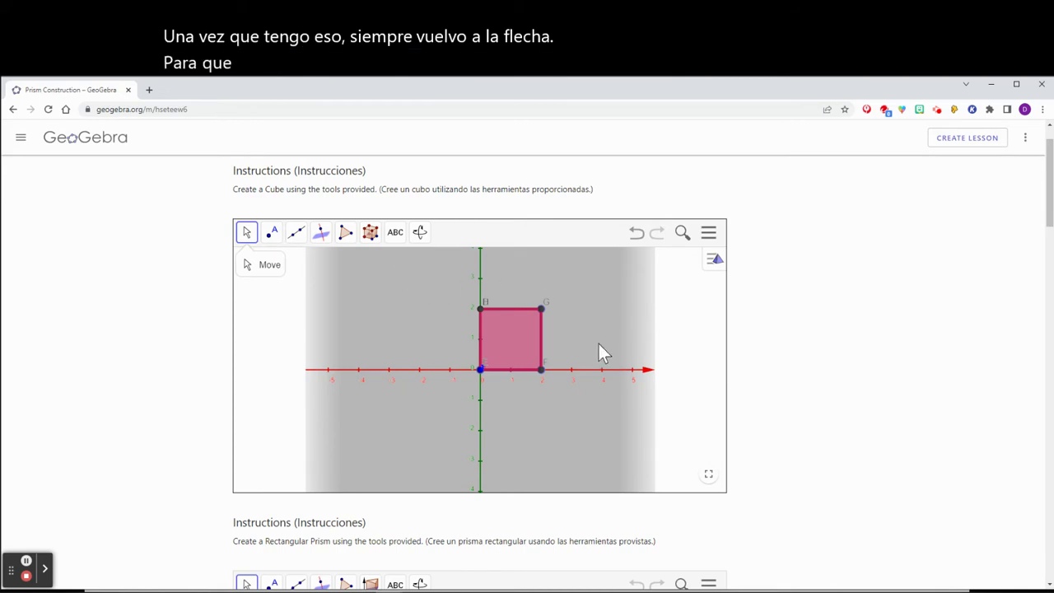
Step: Tilt the view into 3D and drag the cube's base vertices to adjust its size
drag(601, 353, 583, 305)
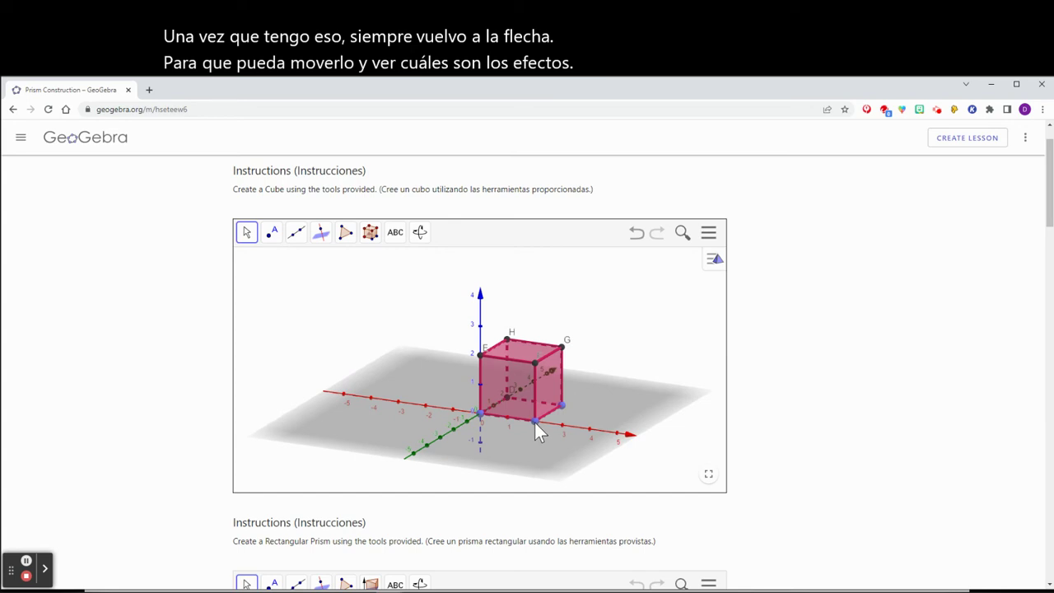
drag(535, 422, 562, 406)
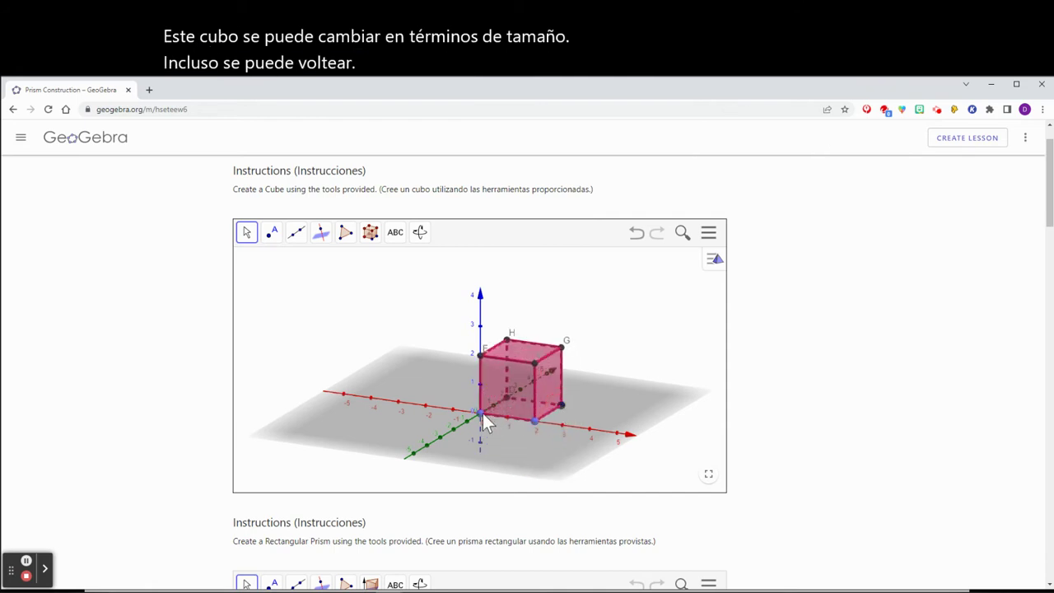
mouse_move(482, 413)
mouse_down()
mouse_move(518, 424)
mouse_move(446, 414)
mouse_move(483, 413)
mouse_up()
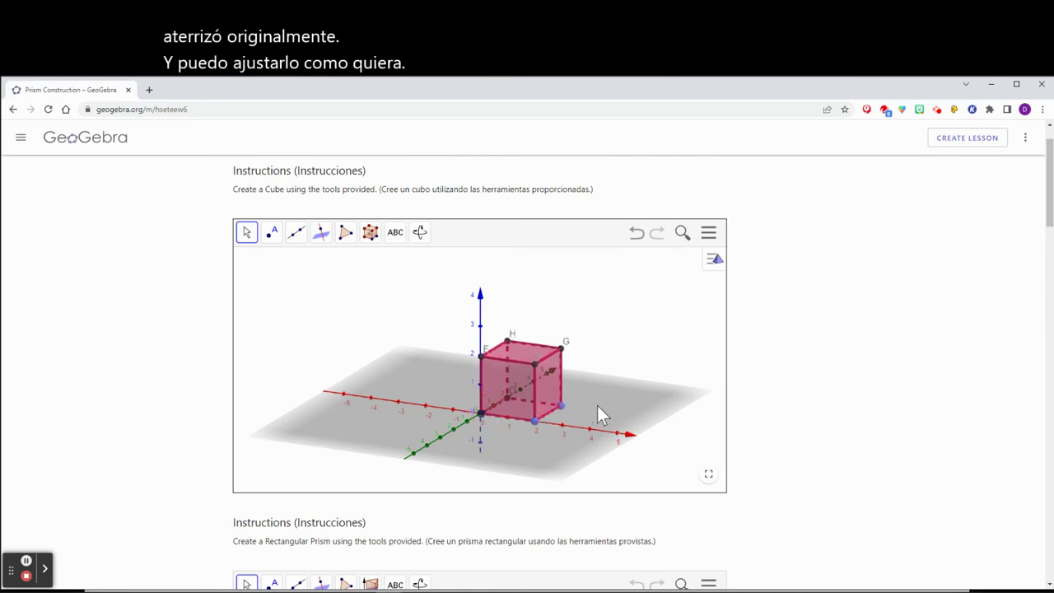
mouse_move(607, 406)
mouse_down()
mouse_move(616, 388)
mouse_move(626, 403)
mouse_up()
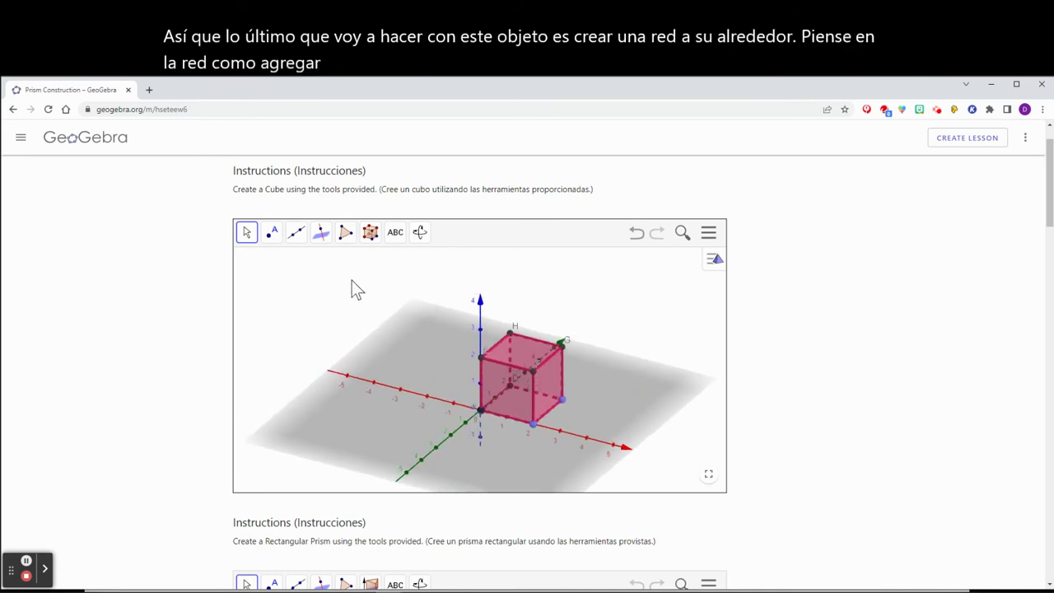
Step: Create an unfolded net of the cube with the Net tool
click(371, 233)
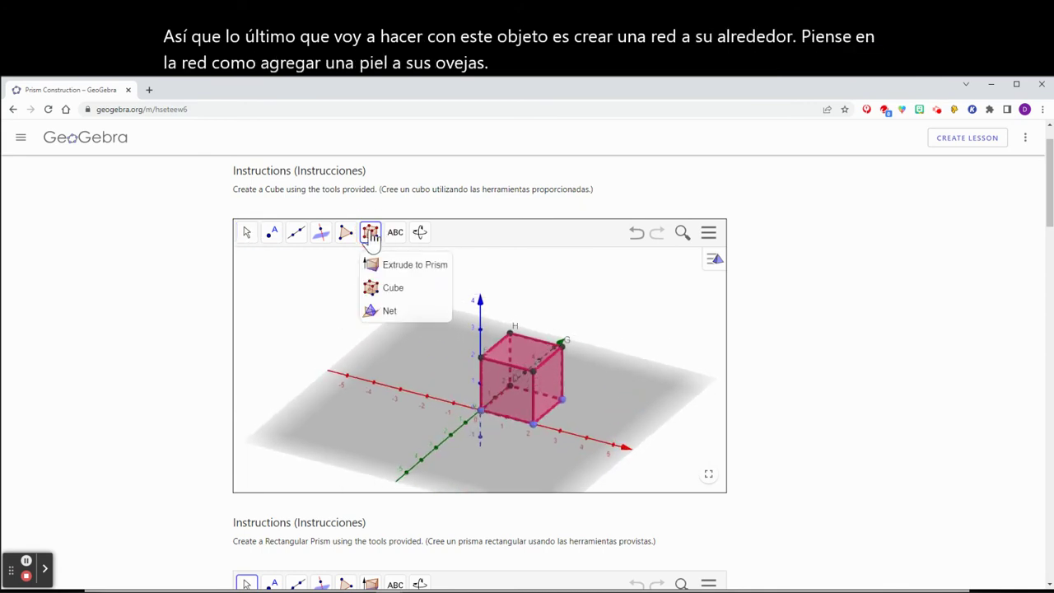
click(387, 314)
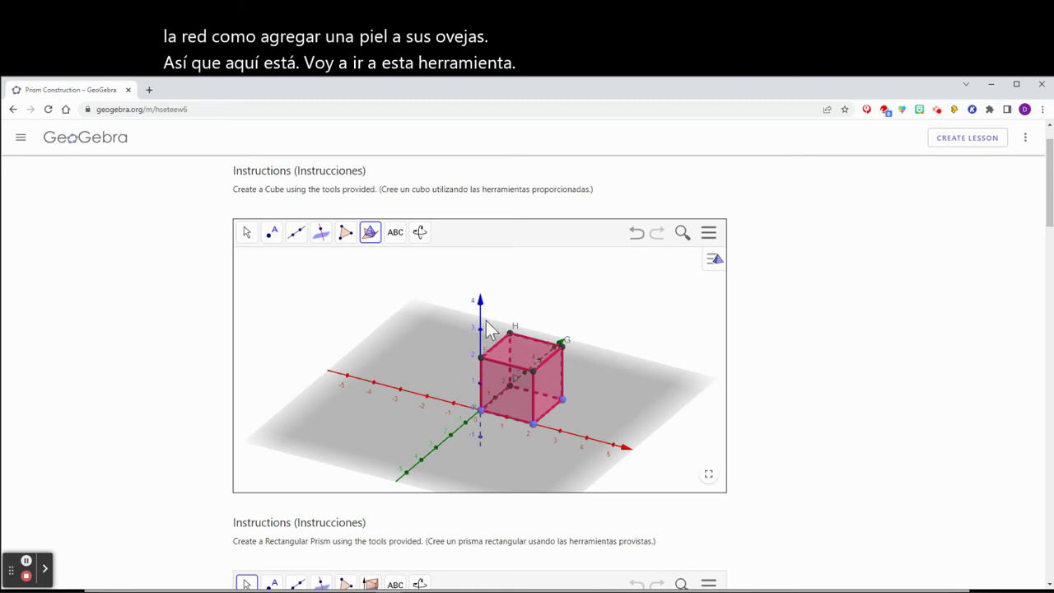
click(521, 359)
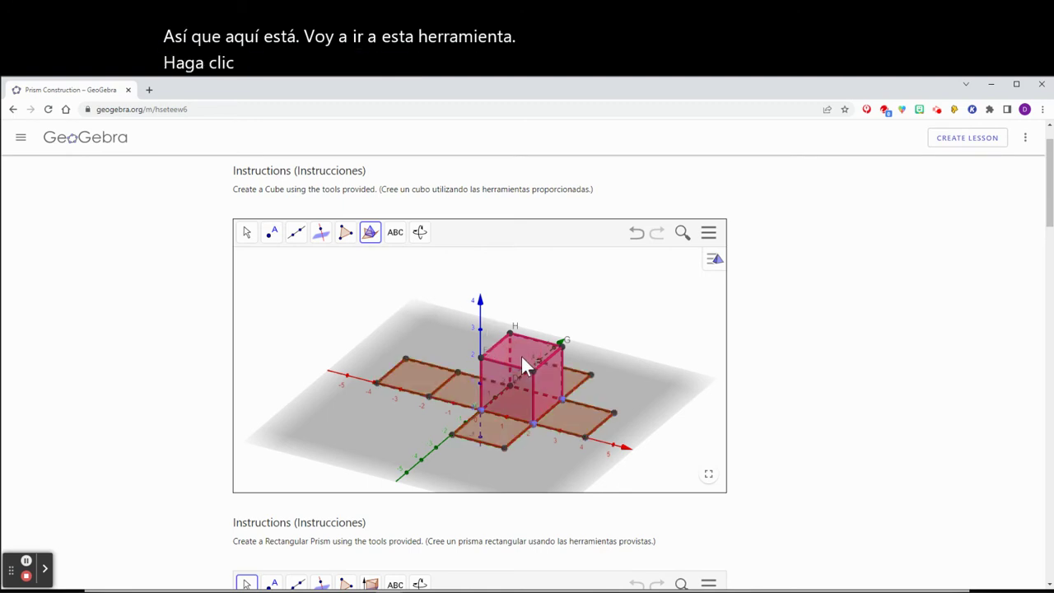
click(247, 234)
drag(636, 384, 642, 405)
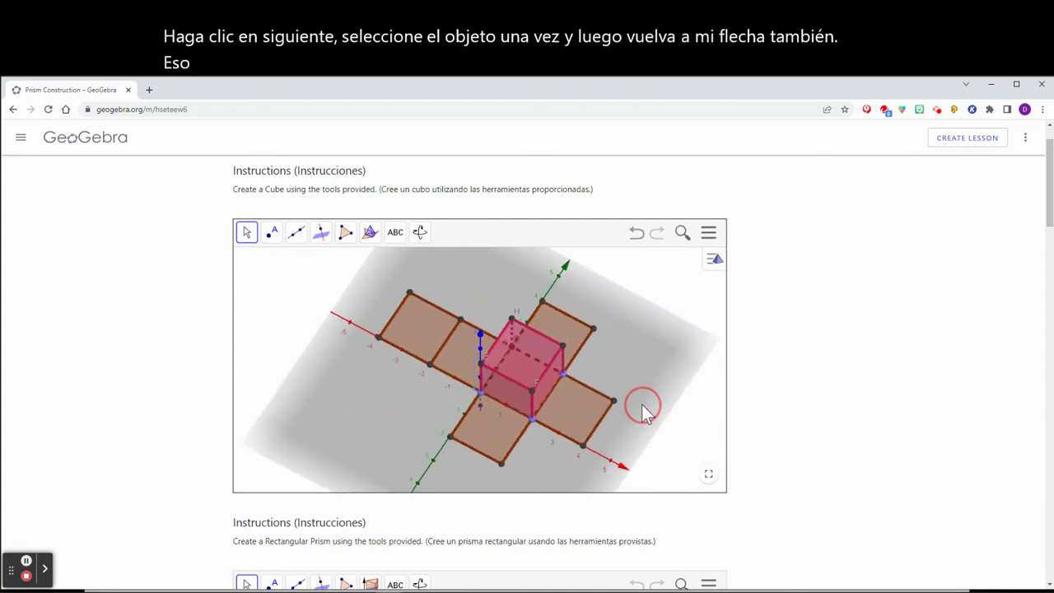
Step: Fold and unfold the net around the cube, then drag a vertex to shrink the cube
drag(584, 447, 531, 371)
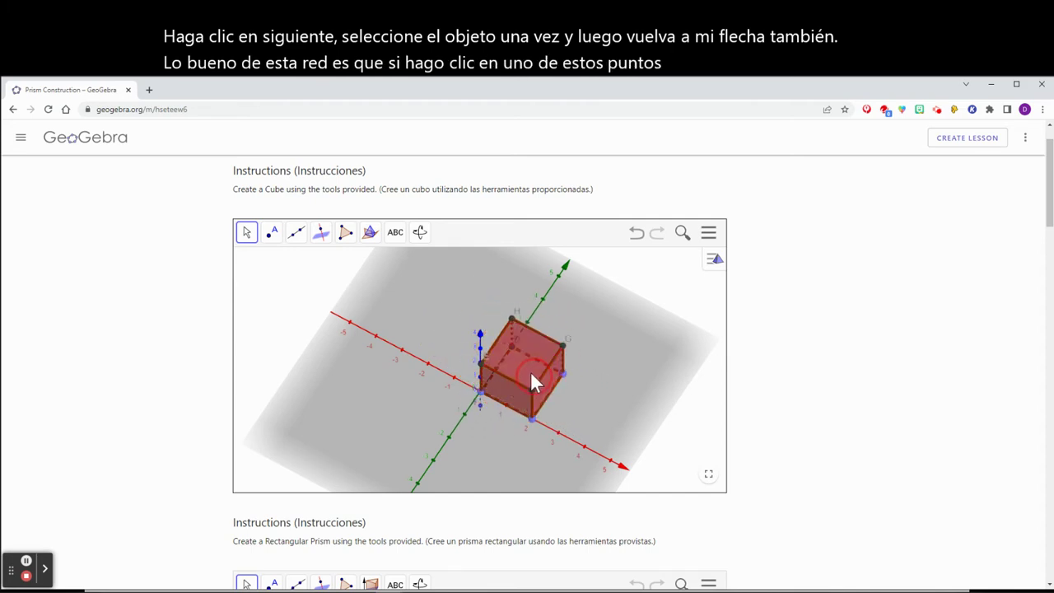
drag(597, 385, 606, 370)
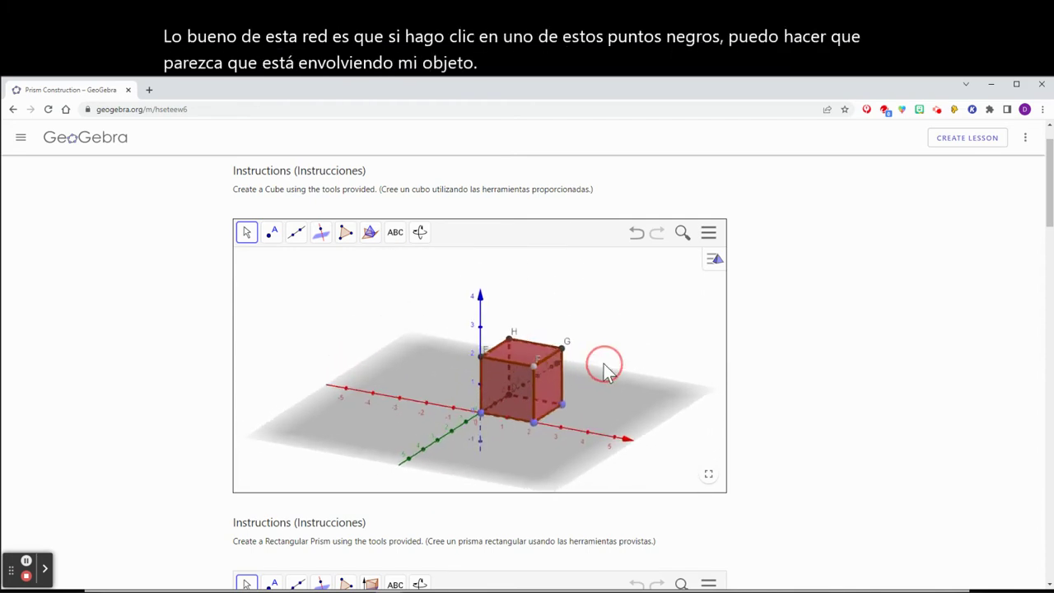
click(552, 399)
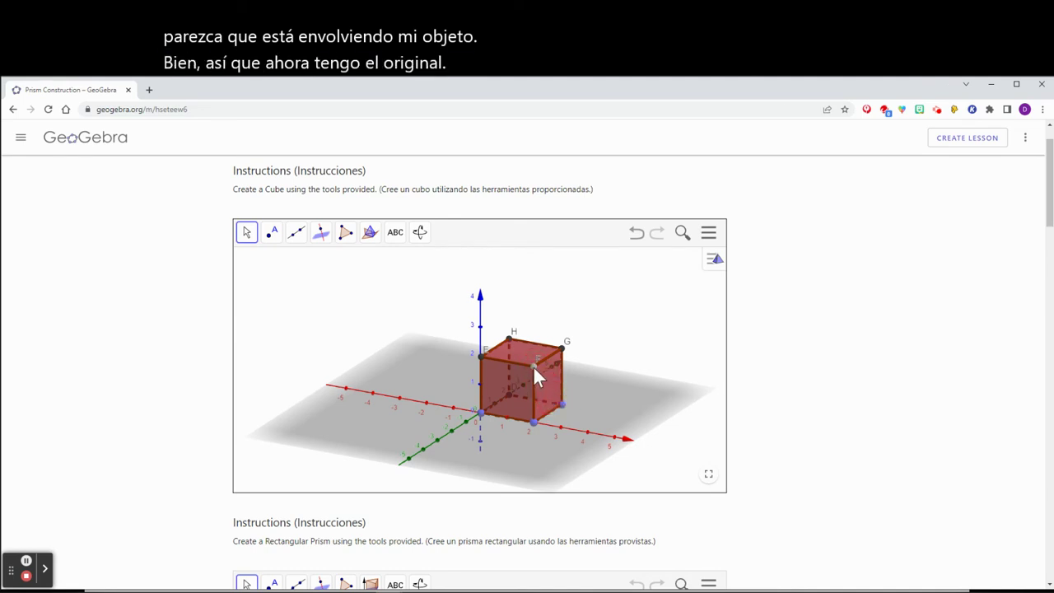
drag(535, 375, 563, 393)
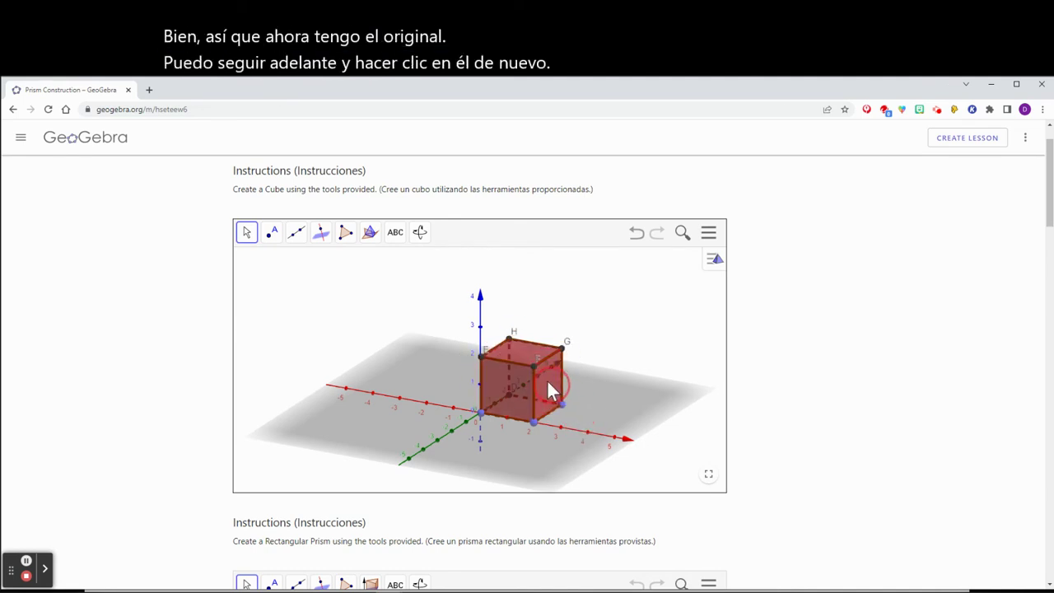
click(567, 376)
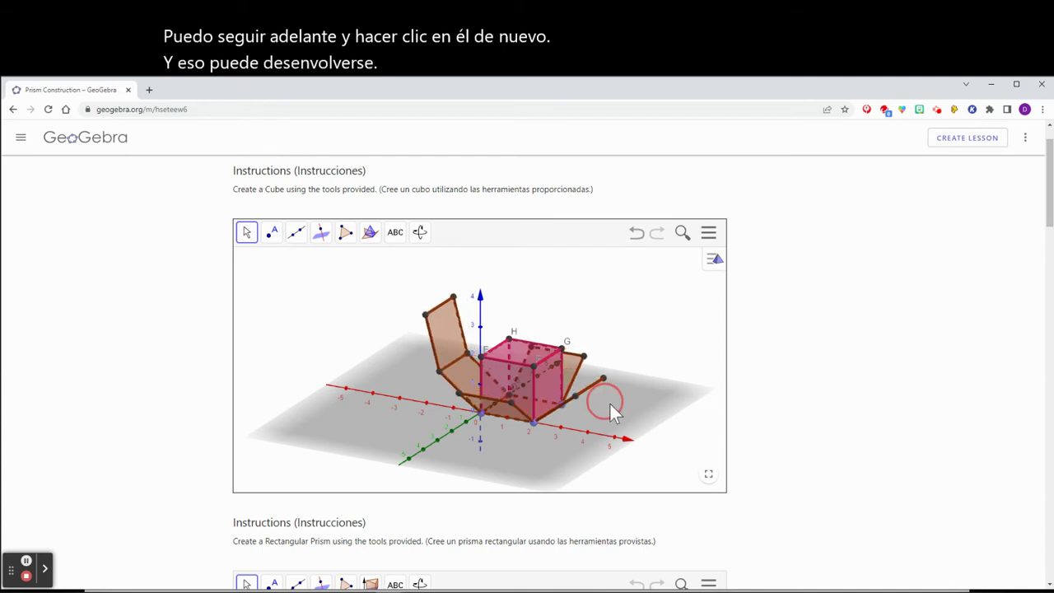
click(573, 386)
click(522, 352)
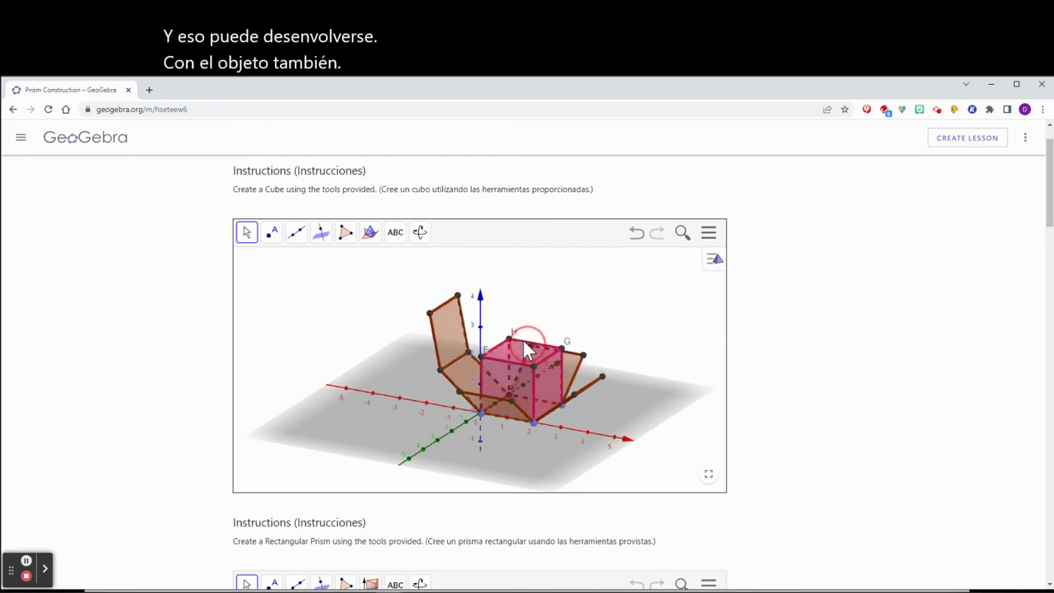
click(515, 333)
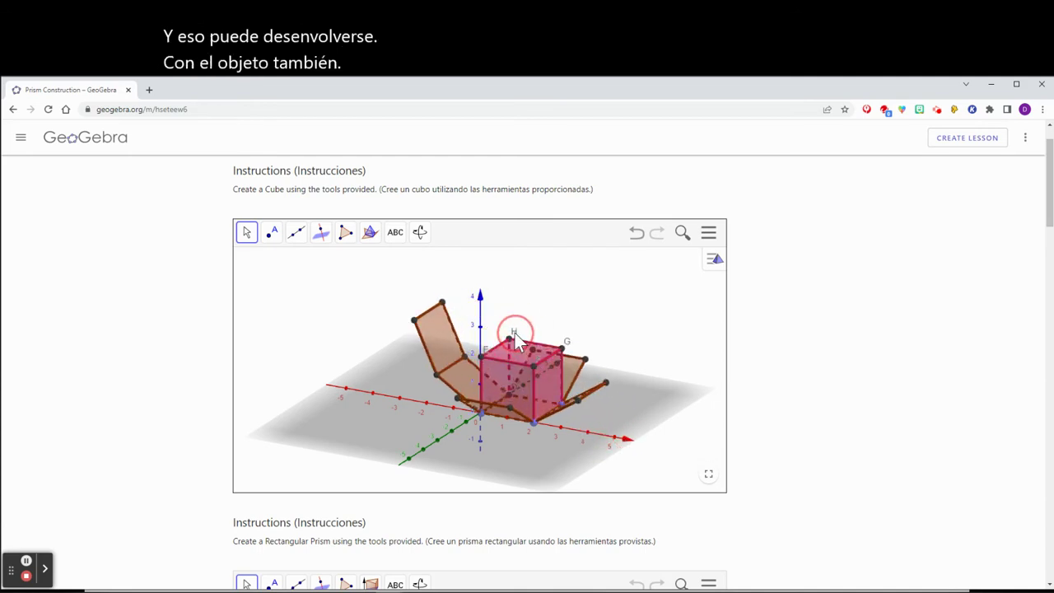
click(454, 480)
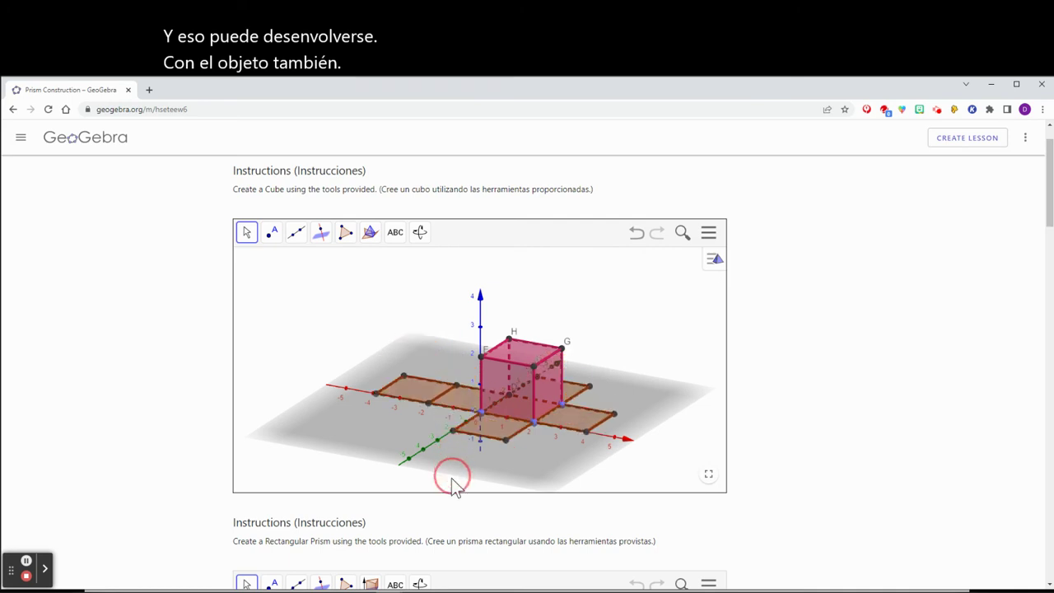
click(544, 426)
mouse_move(549, 429)
mouse_down()
mouse_move(565, 429)
mouse_move(524, 416)
mouse_move(534, 423)
mouse_up()
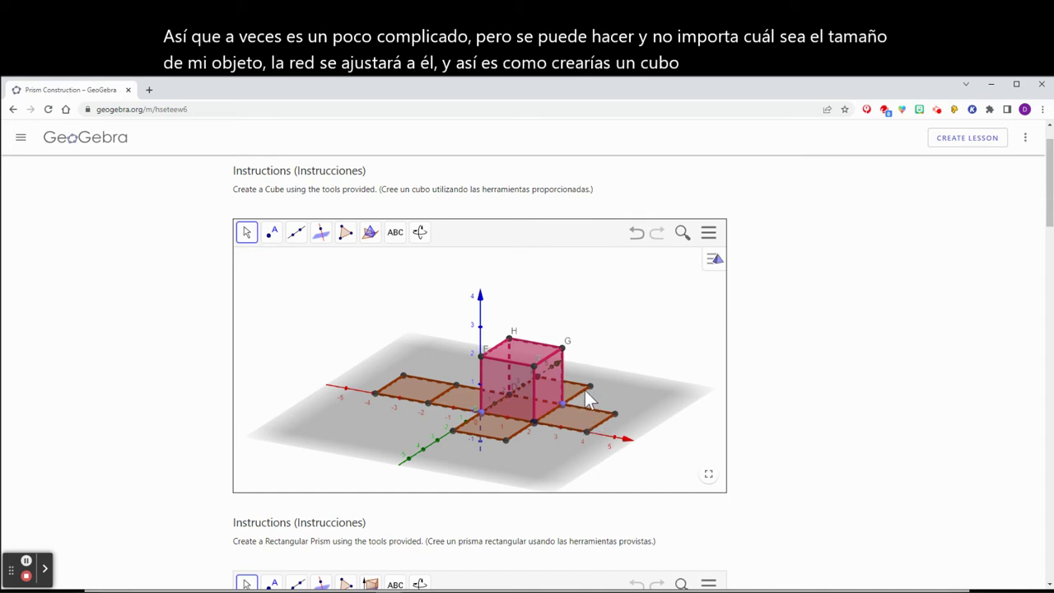
Step: Scroll to the Rectangular Prism task, highlight its instruction, and rotate its view top-down
scroll(823, 339, down, 3)
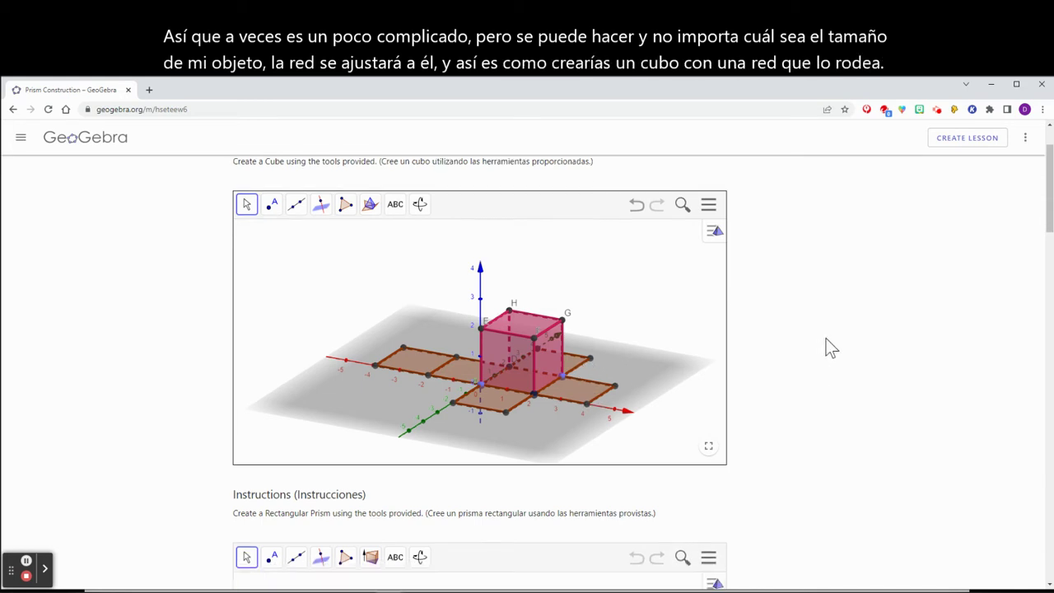
scroll(833, 334, down, 2)
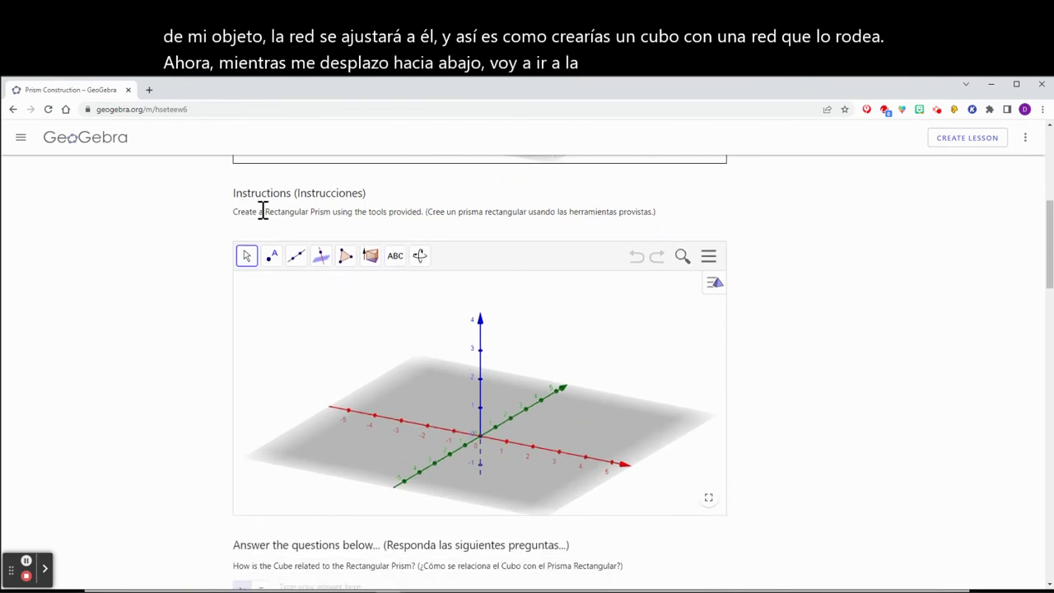
drag(235, 213, 332, 217)
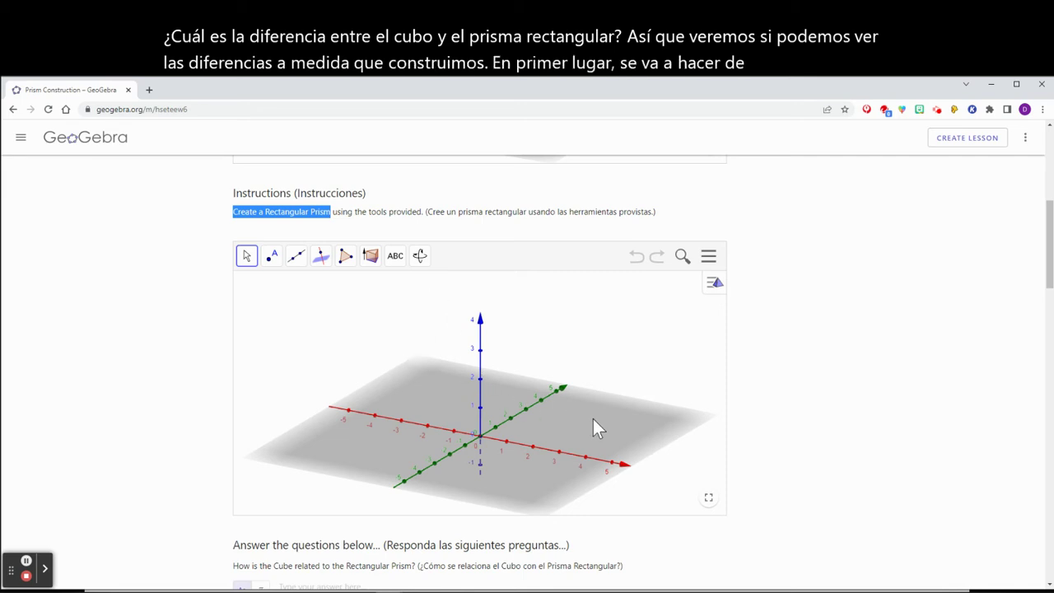
drag(593, 418, 610, 487)
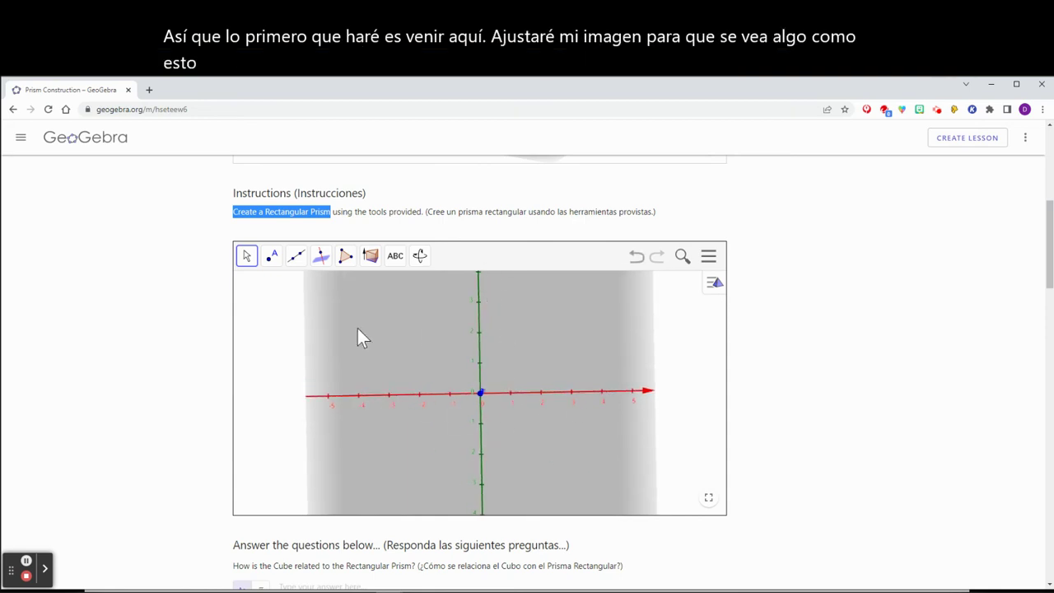
Step: Place an upper-right point and draw lines through it perpendicular to the y- and x-axes
click(272, 262)
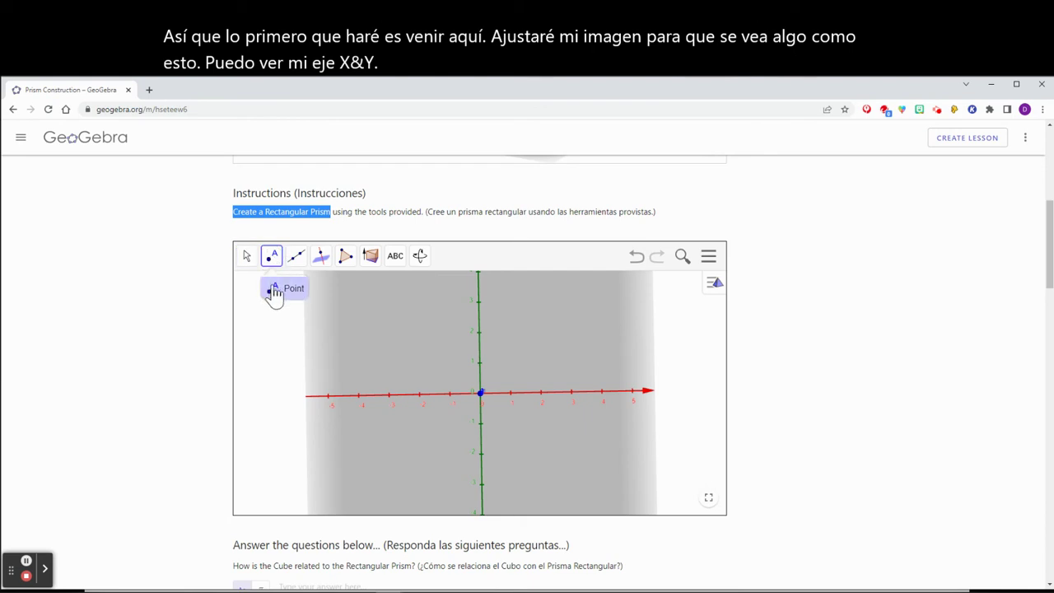
click(523, 335)
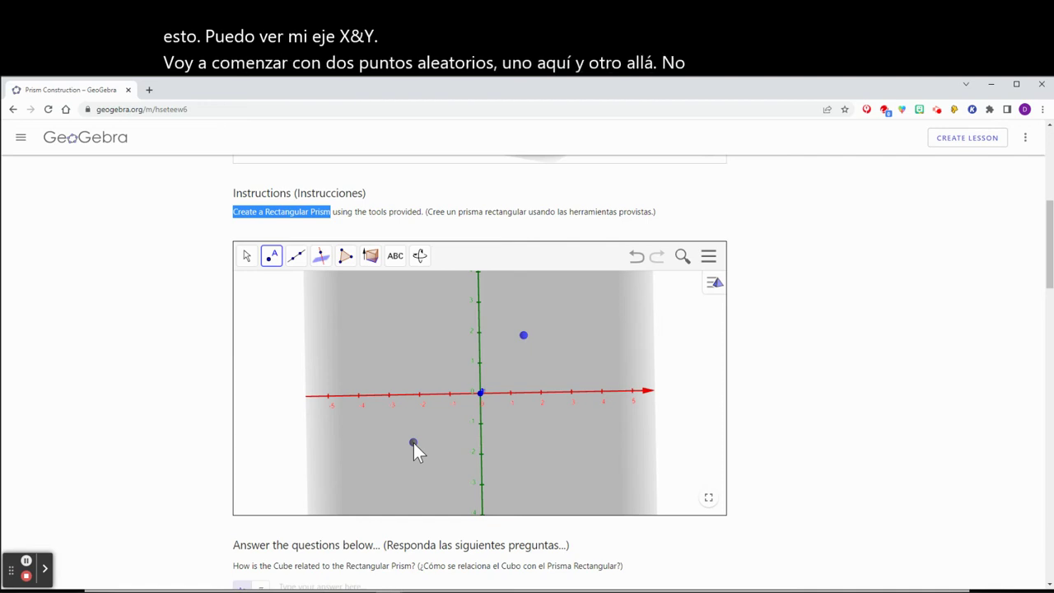
click(321, 256)
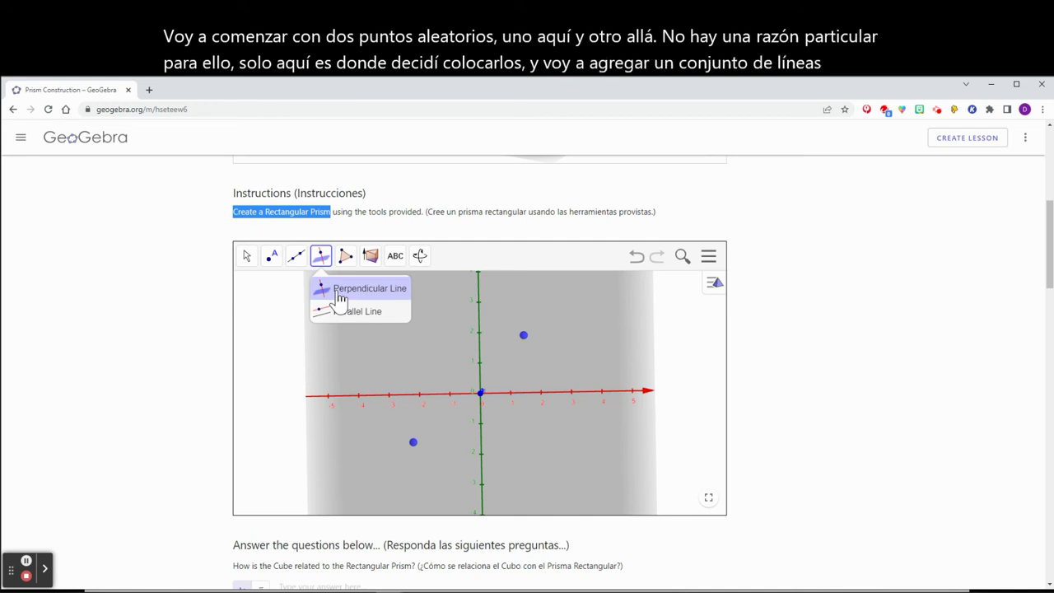
click(339, 298)
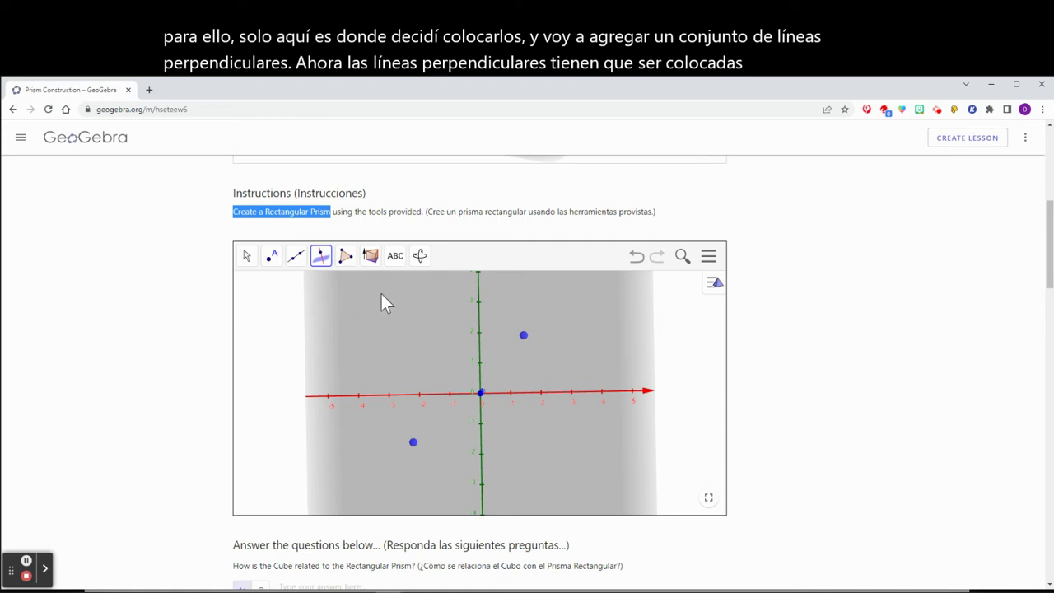
click(524, 336)
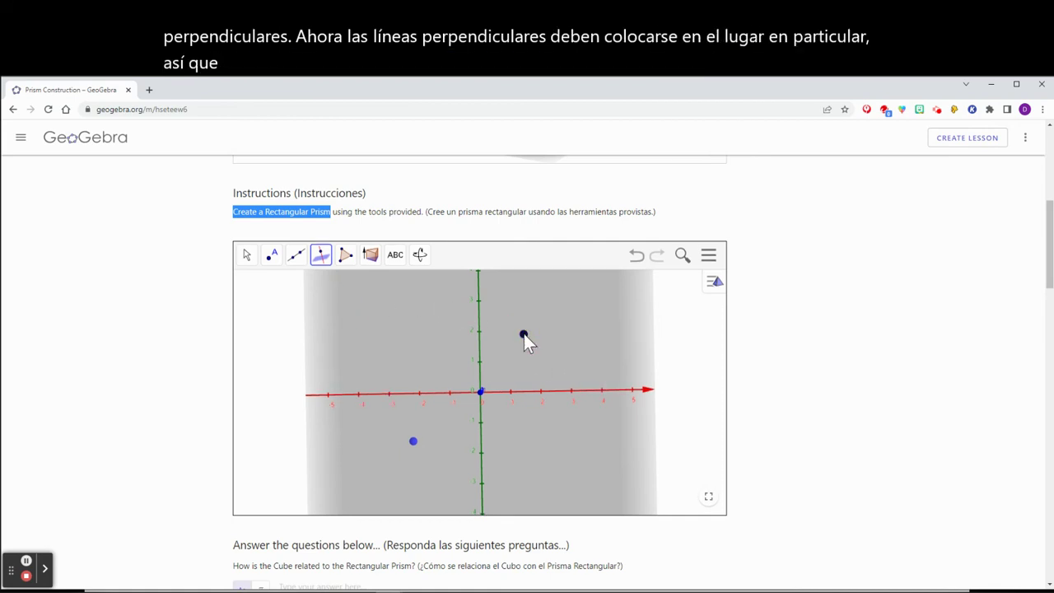
click(480, 343)
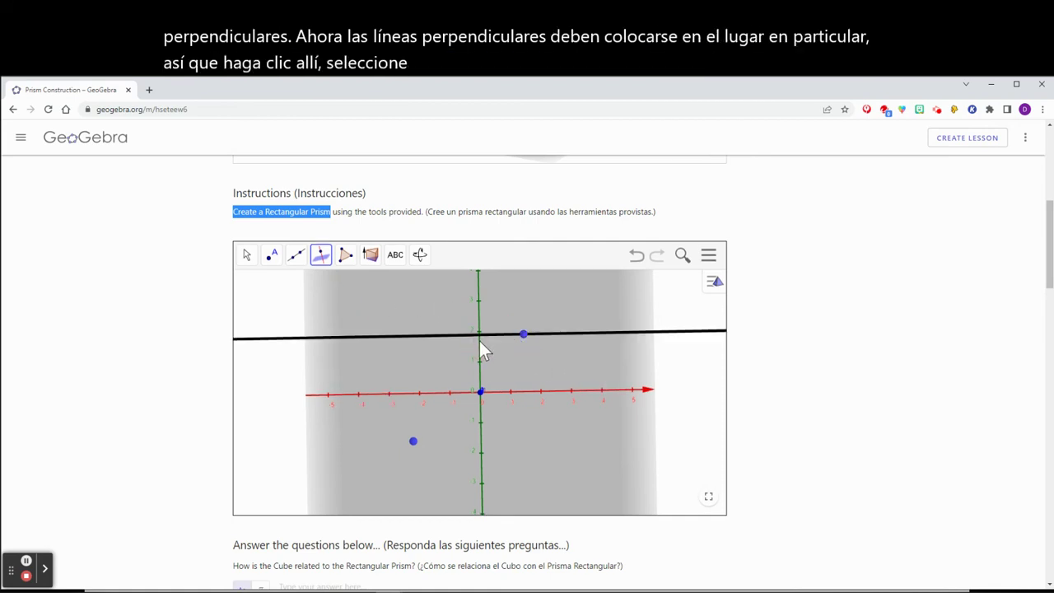
click(524, 335)
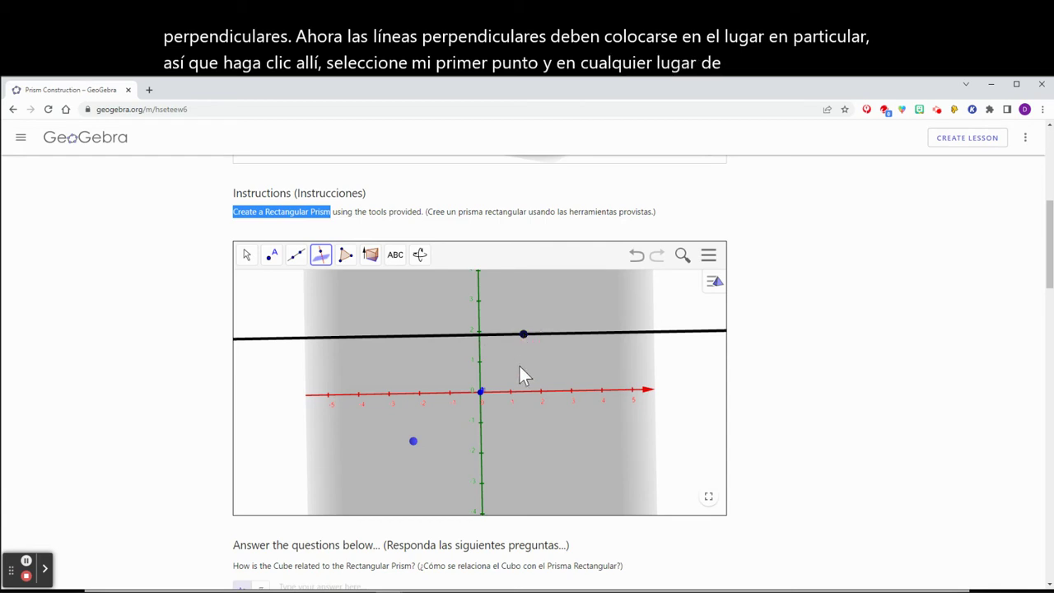
click(525, 393)
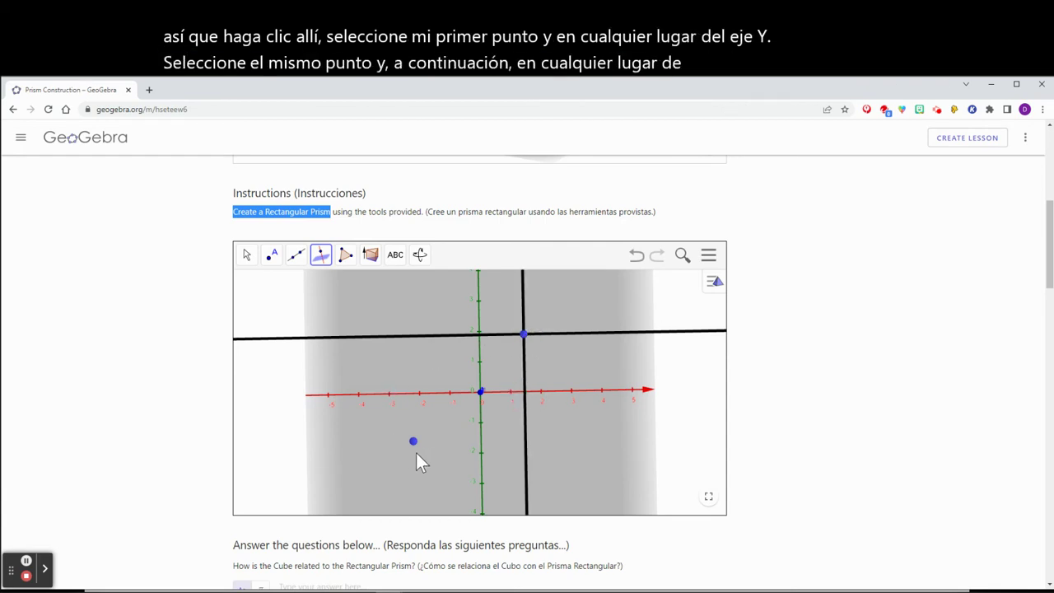
Step: Draw vertical and horizontal lines through the lower-left point, then reposition both corner points
click(404, 394)
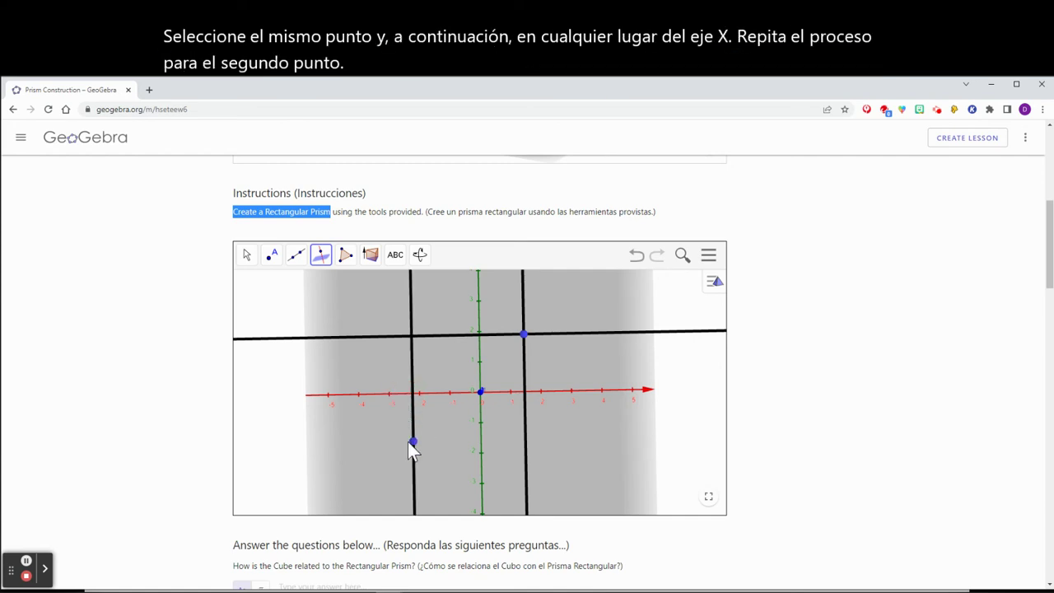
click(483, 442)
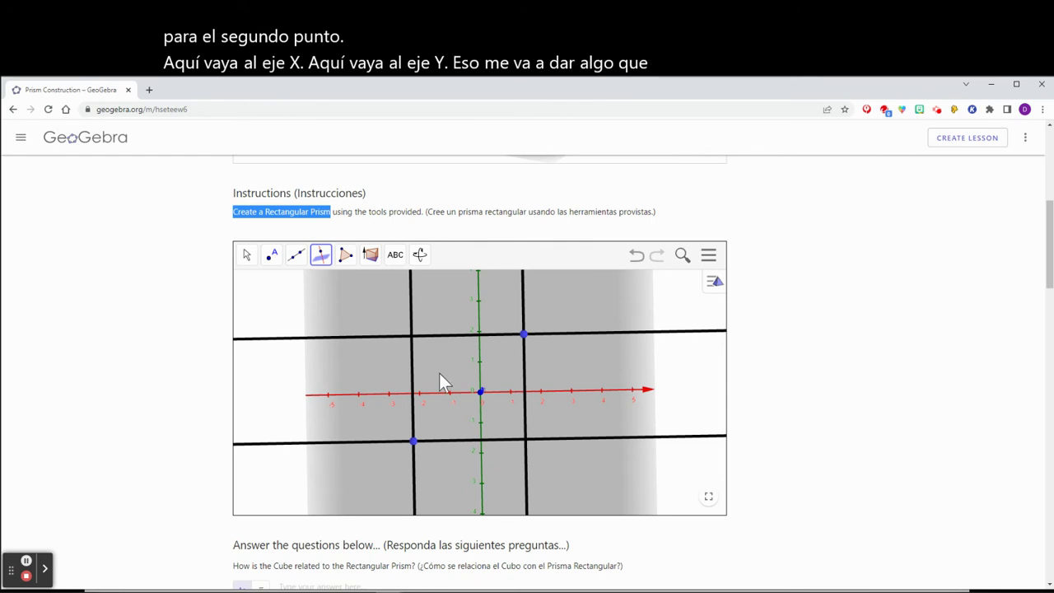
click(248, 258)
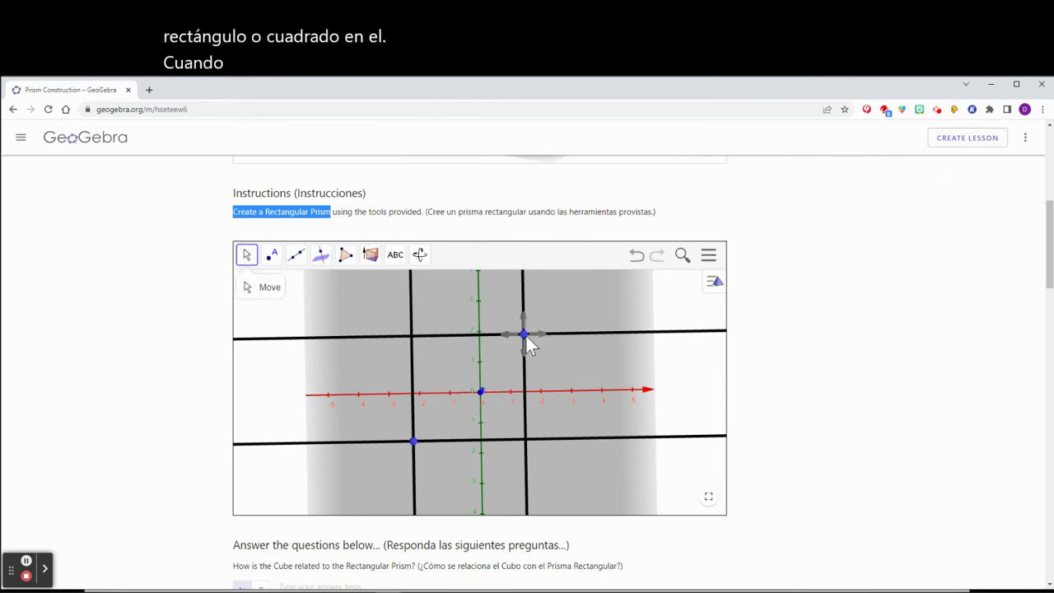
drag(526, 335, 554, 330)
mouse_move(413, 442)
mouse_down()
mouse_move(474, 450)
mouse_move(421, 410)
mouse_move(423, 434)
mouse_up()
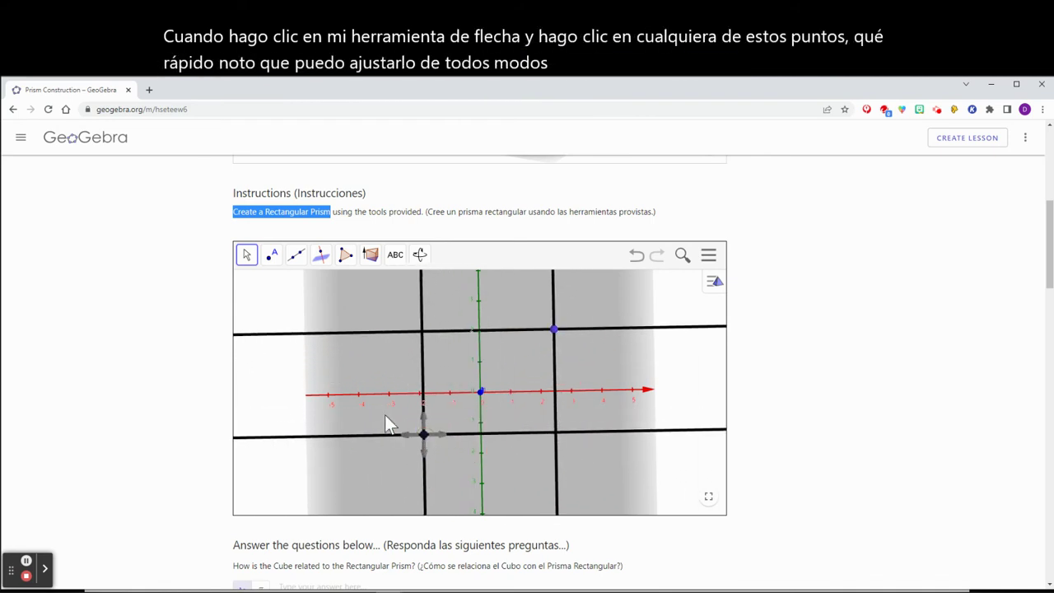
Step: Draw a rectangle polygon through the line intersections, starting and ending at the lower-left corner
click(345, 255)
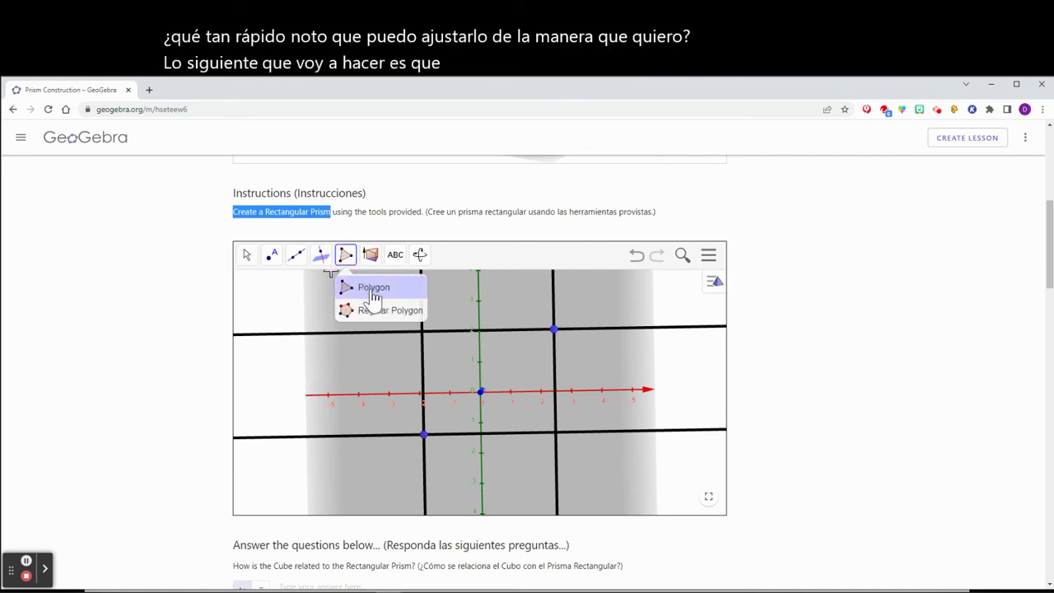
click(371, 289)
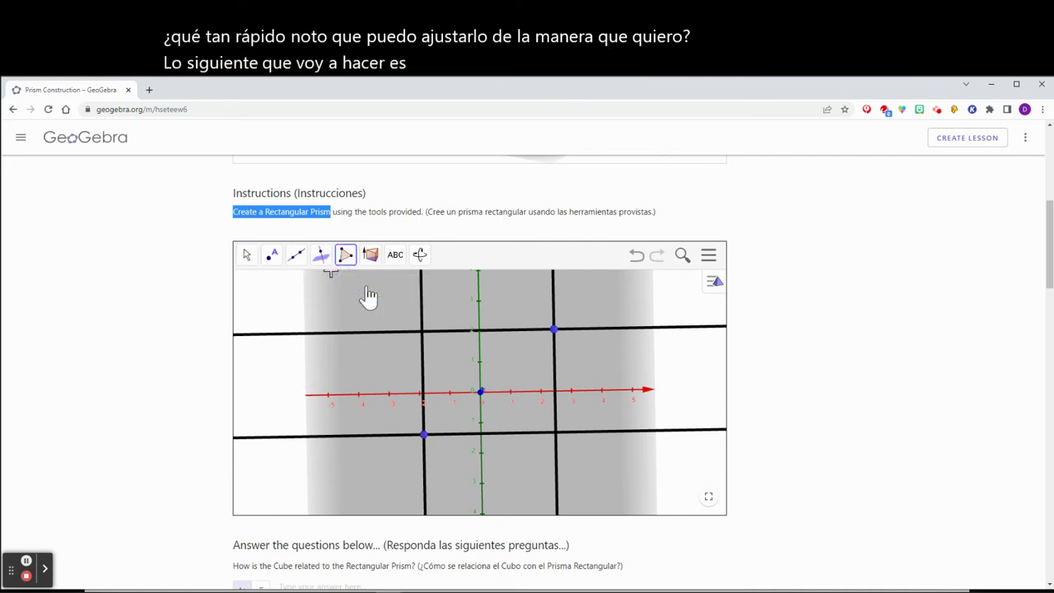
click(423, 435)
click(421, 332)
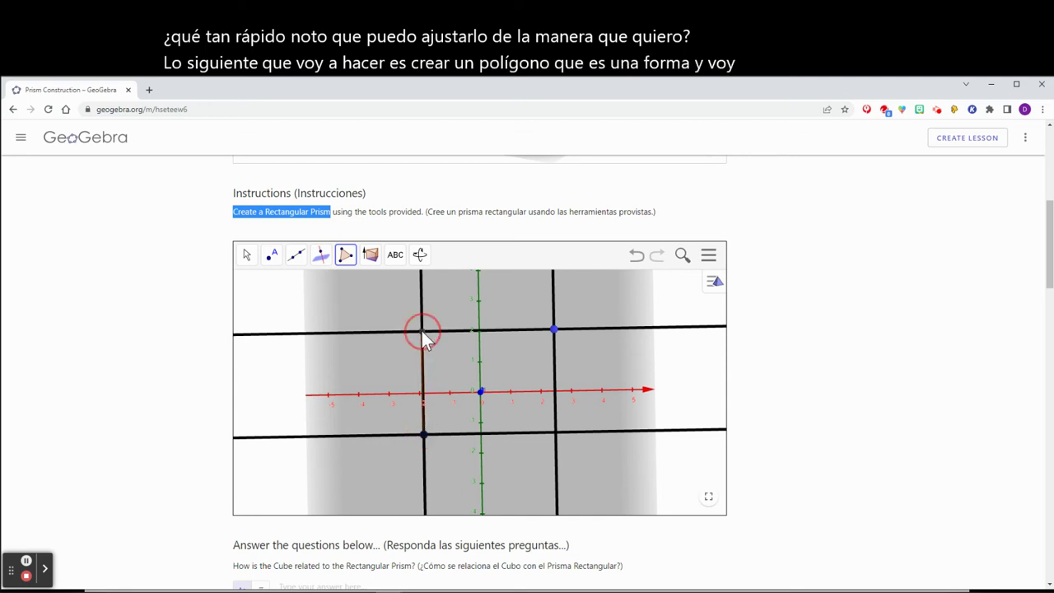
click(554, 331)
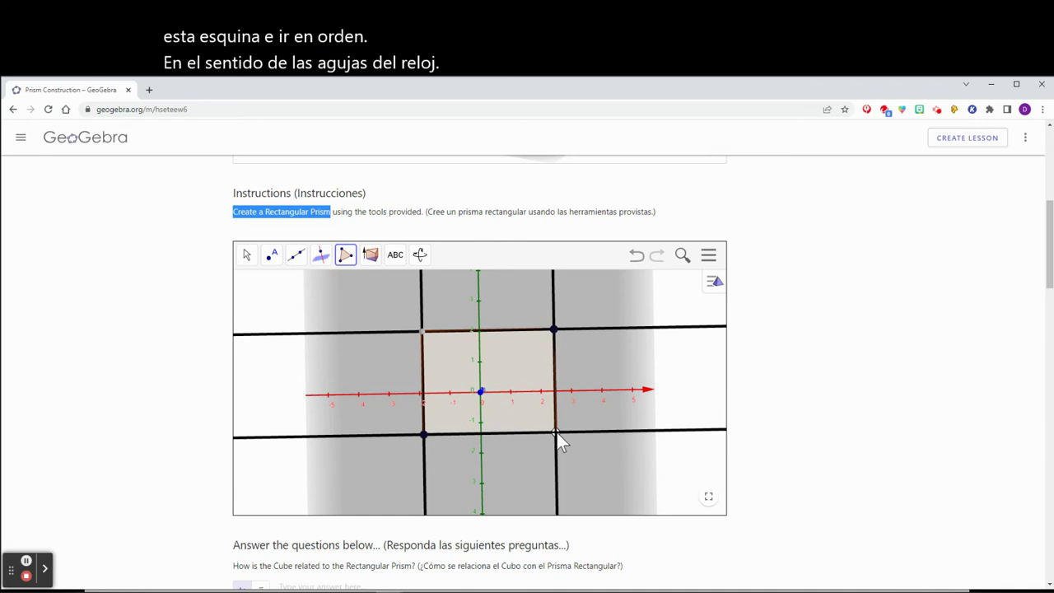
click(424, 436)
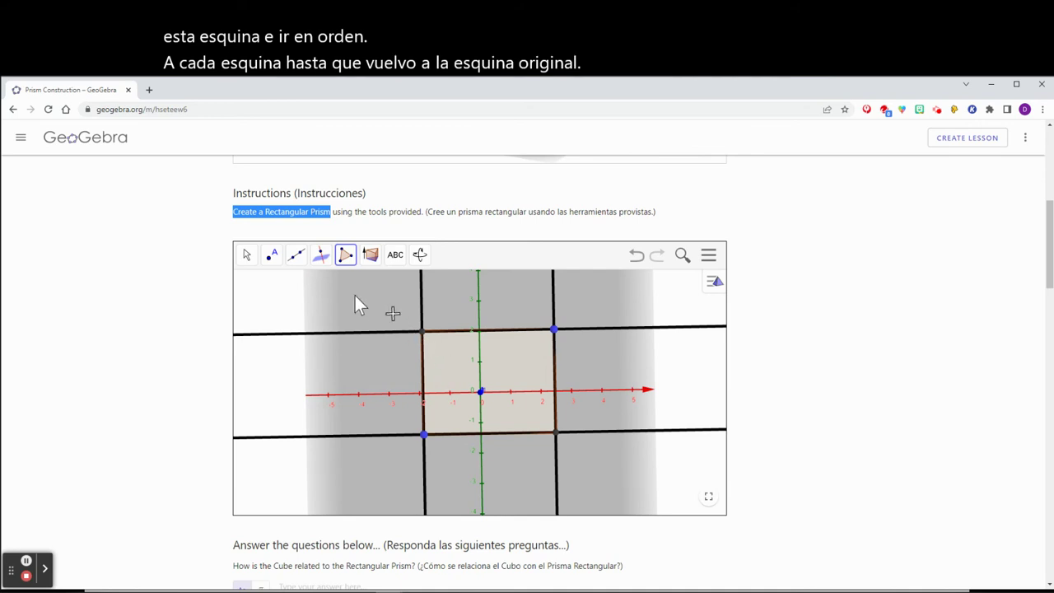
click(246, 257)
Step: Extrude the rectangle into a prism with altitude 2
drag(618, 362, 607, 342)
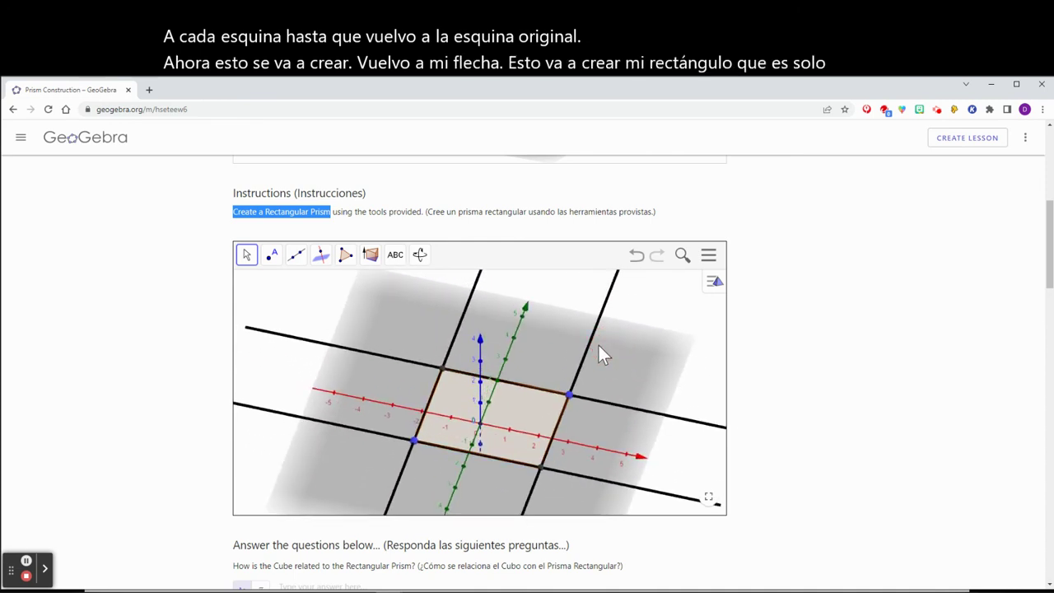
click(371, 255)
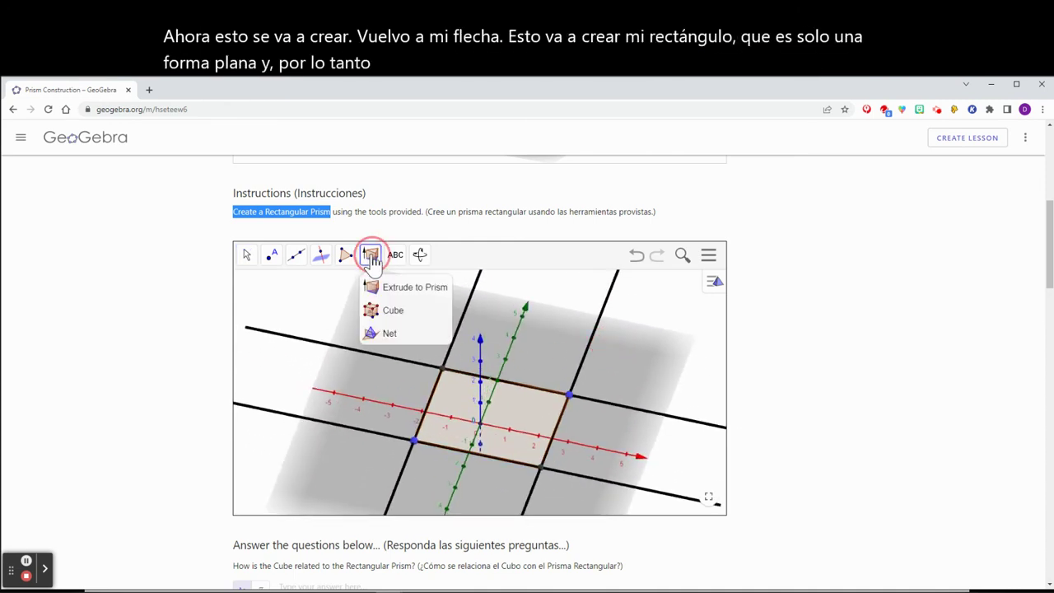
click(414, 290)
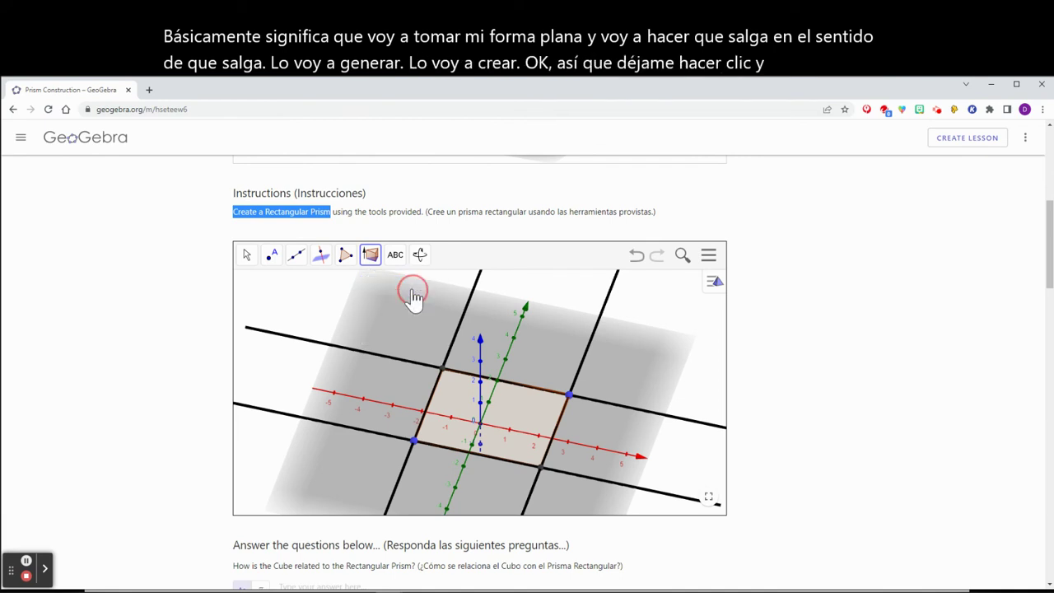
click(513, 409)
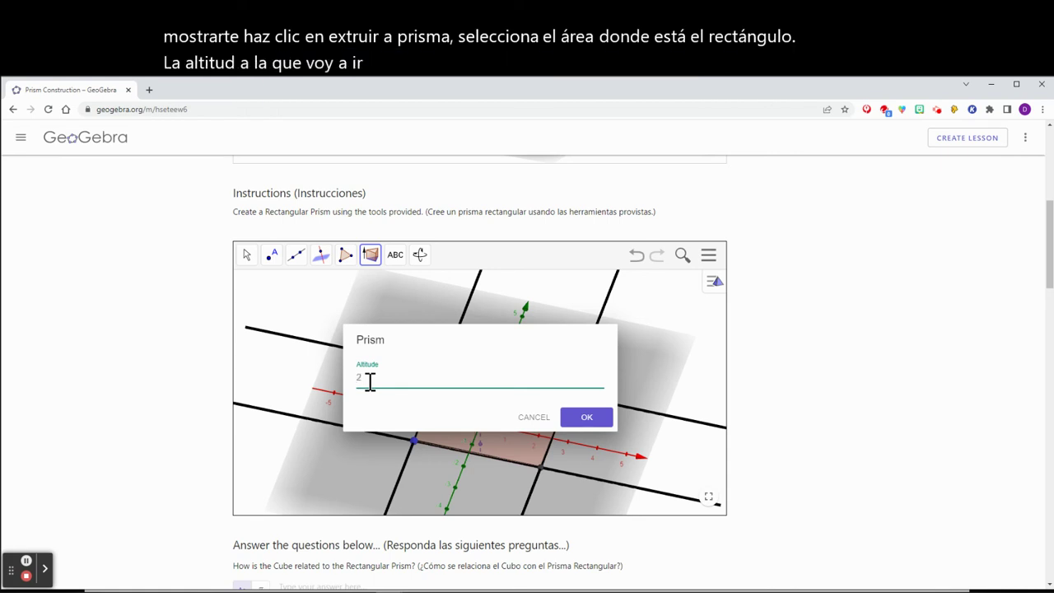
click(587, 422)
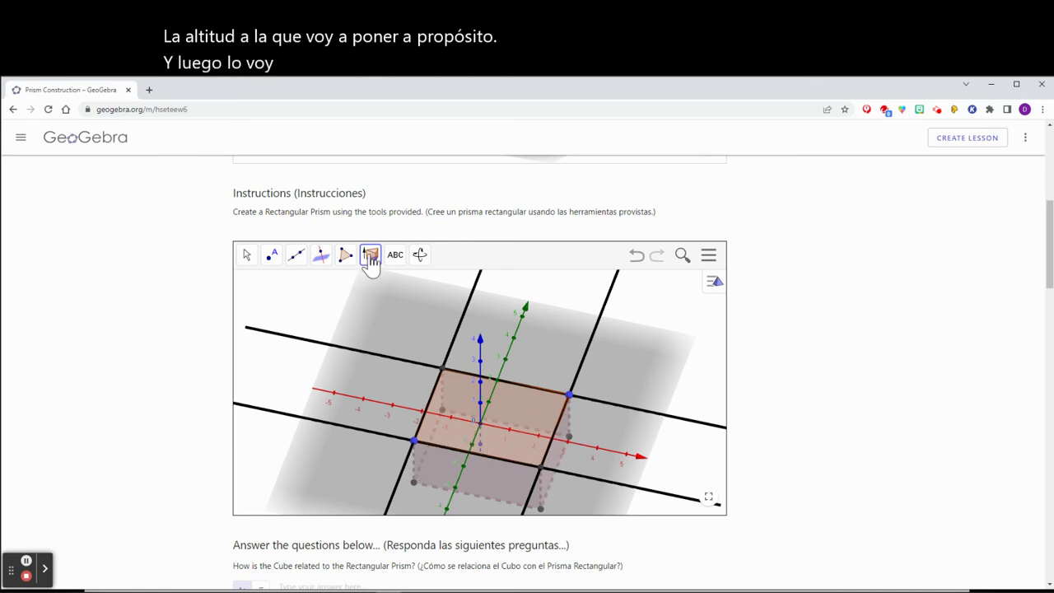
Step: Drag the prism's bottom vertex upward and a base vertex inward to make a smaller box
click(247, 257)
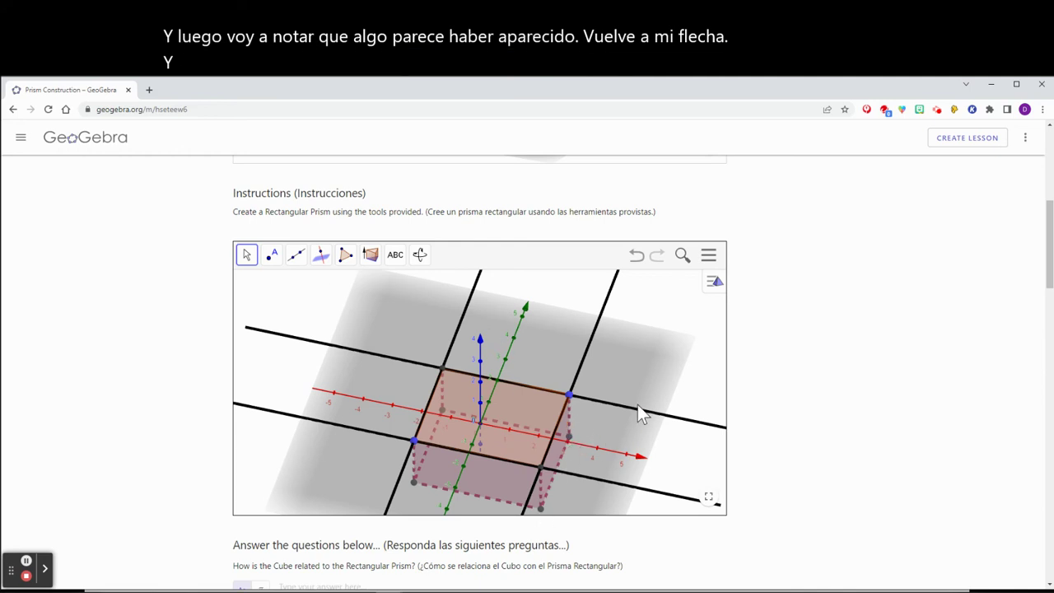
mouse_move(649, 375)
mouse_down()
mouse_move(652, 400)
mouse_move(639, 351)
mouse_move(646, 372)
mouse_up()
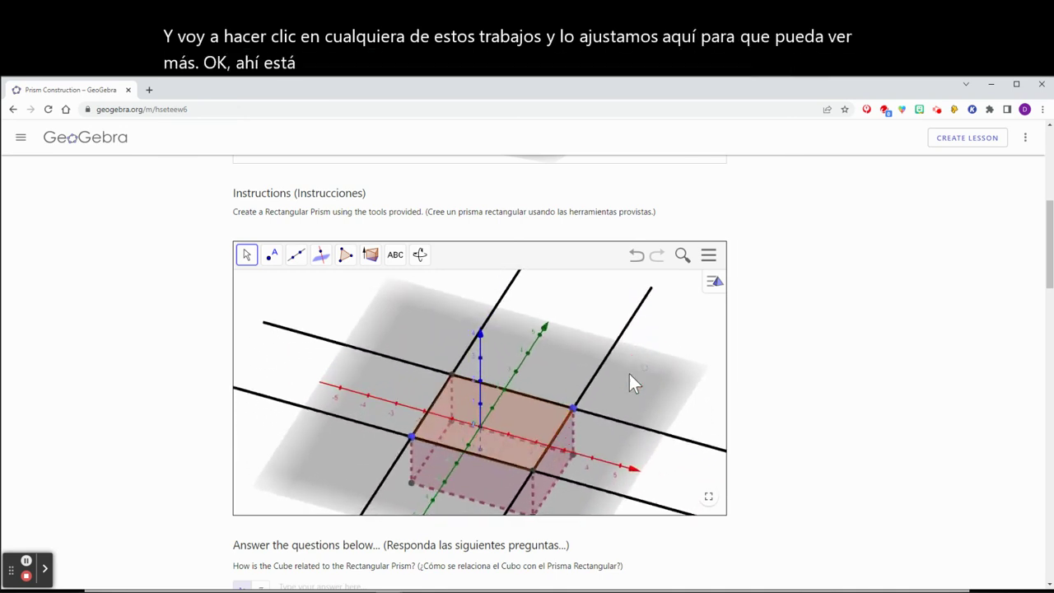
click(574, 453)
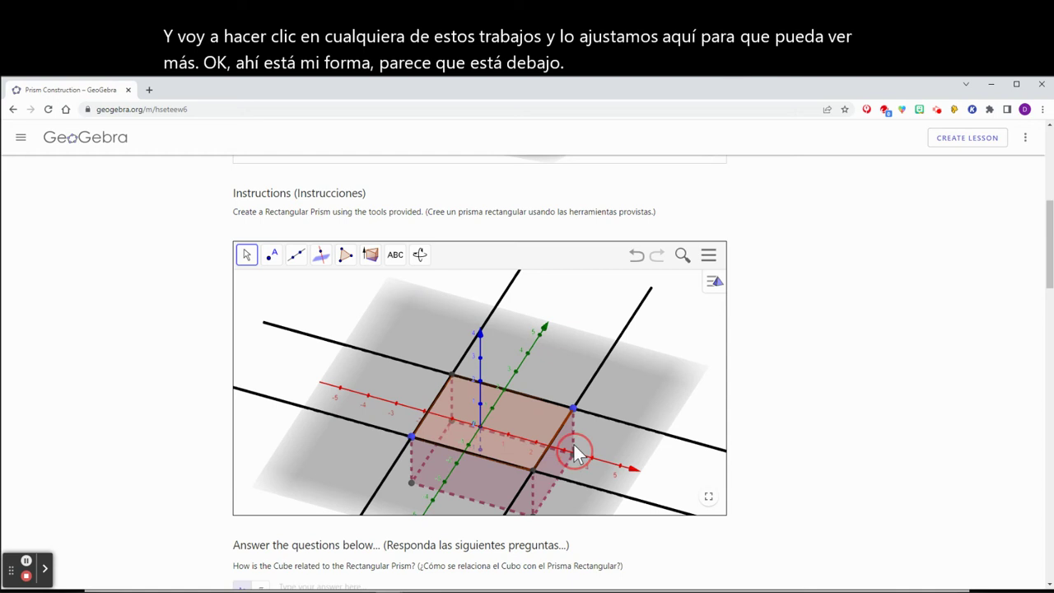
click(574, 414)
drag(411, 483, 413, 372)
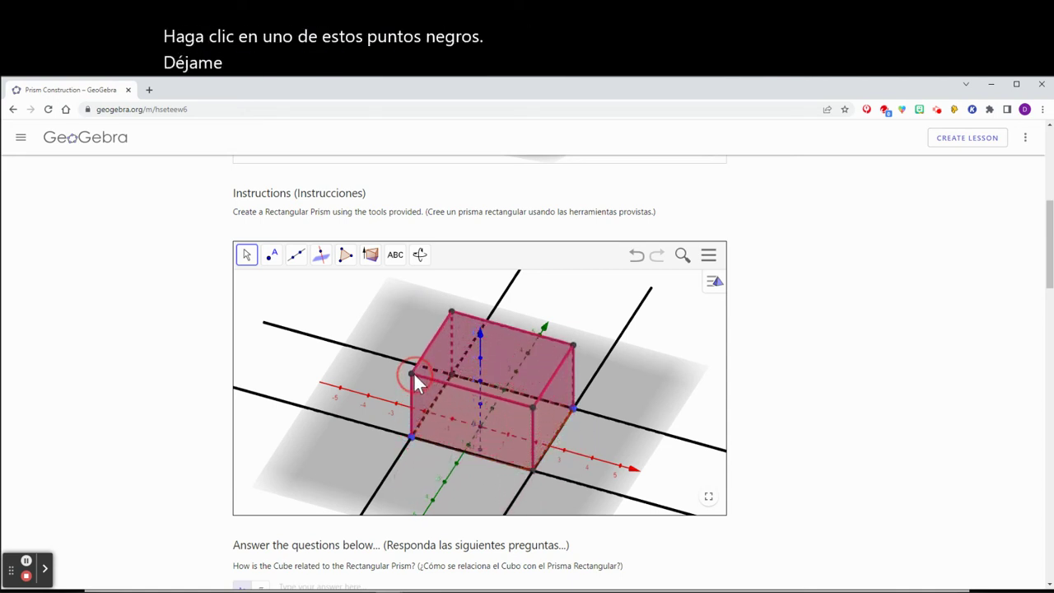
drag(652, 390, 630, 407)
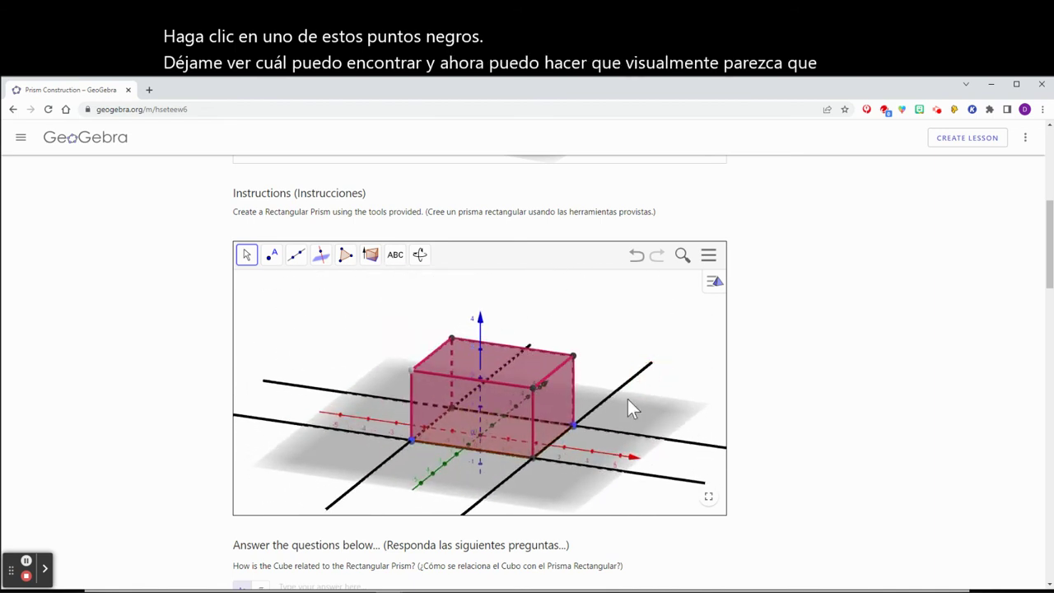
drag(574, 427, 449, 463)
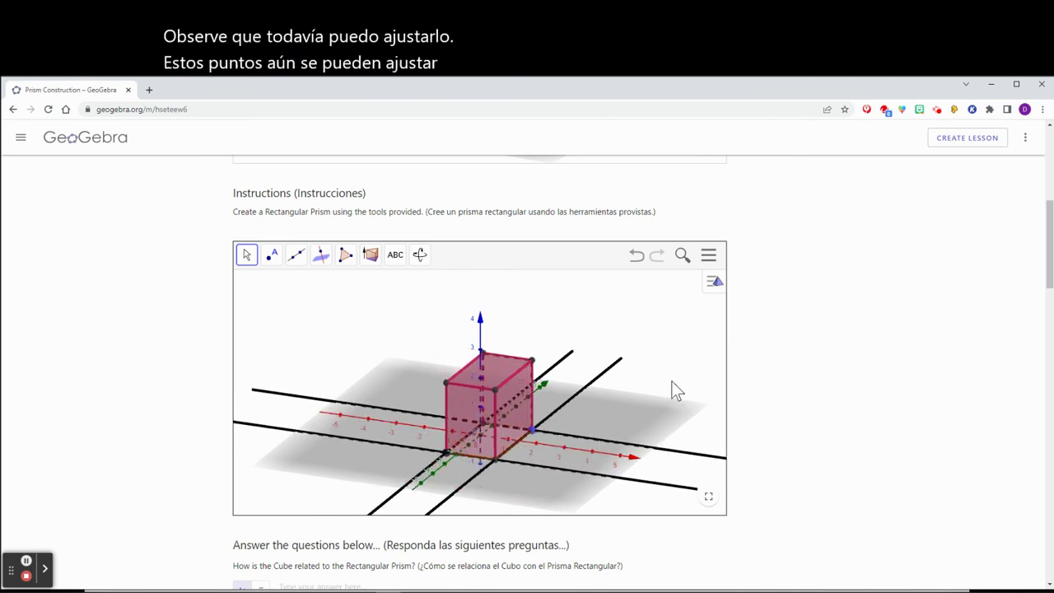
mouse_move(672, 381)
mouse_down()
mouse_move(683, 393)
mouse_move(660, 361)
mouse_move(635, 351)
mouse_move(633, 370)
mouse_move(679, 382)
mouse_move(673, 367)
mouse_up()
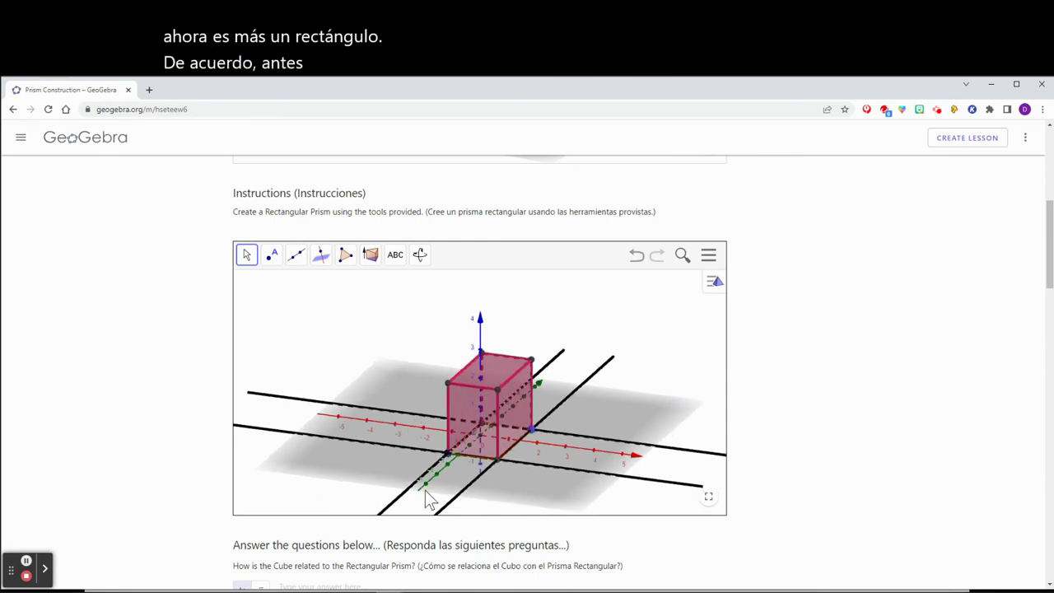
Step: Hide the black construction lines f, g, h and the line through B in Object Properties
click(713, 286)
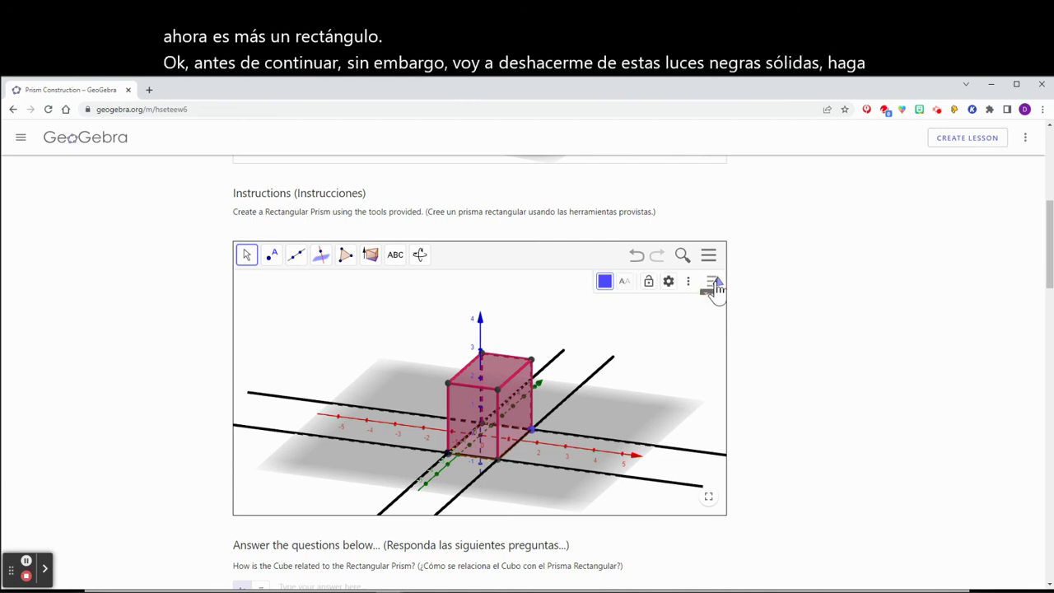
click(670, 285)
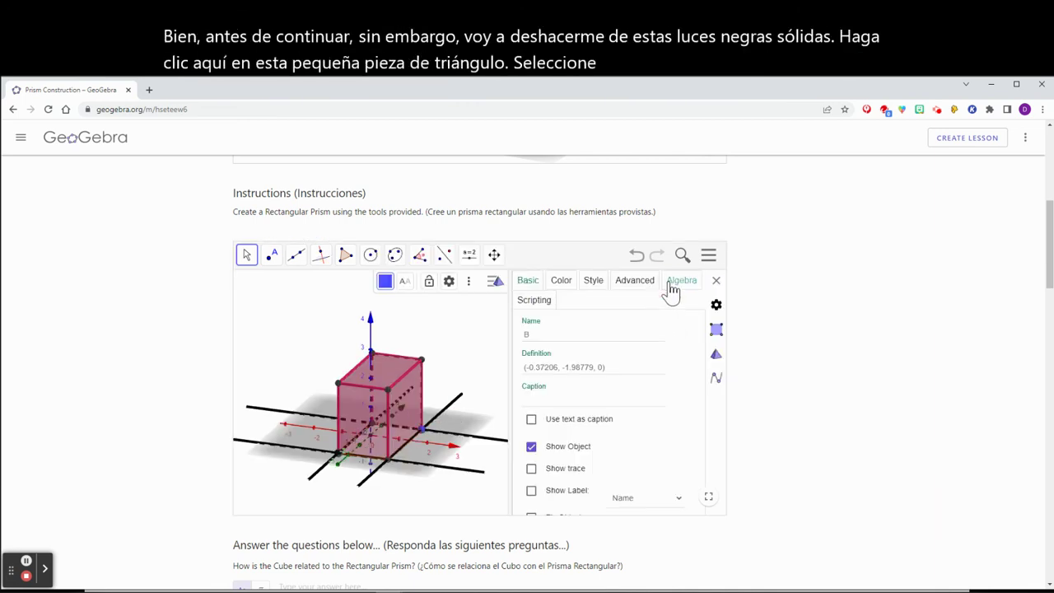
click(265, 411)
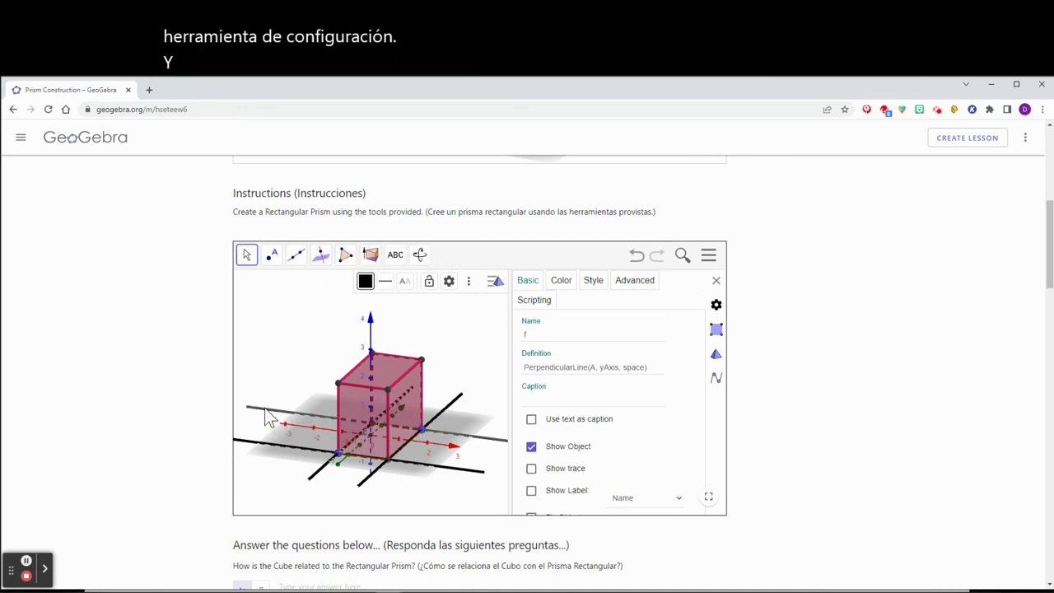
click(532, 447)
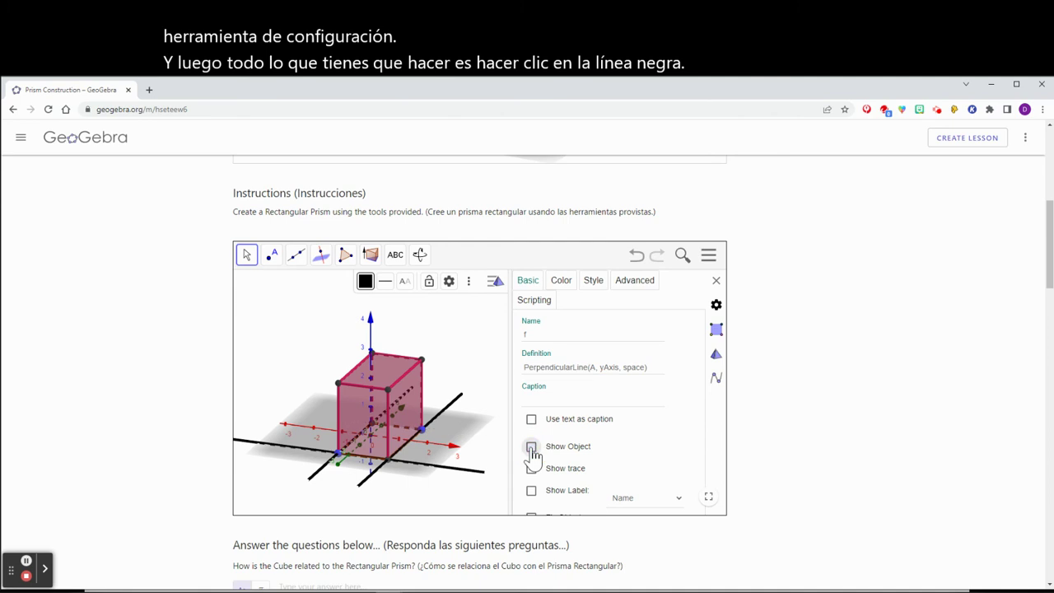
click(266, 445)
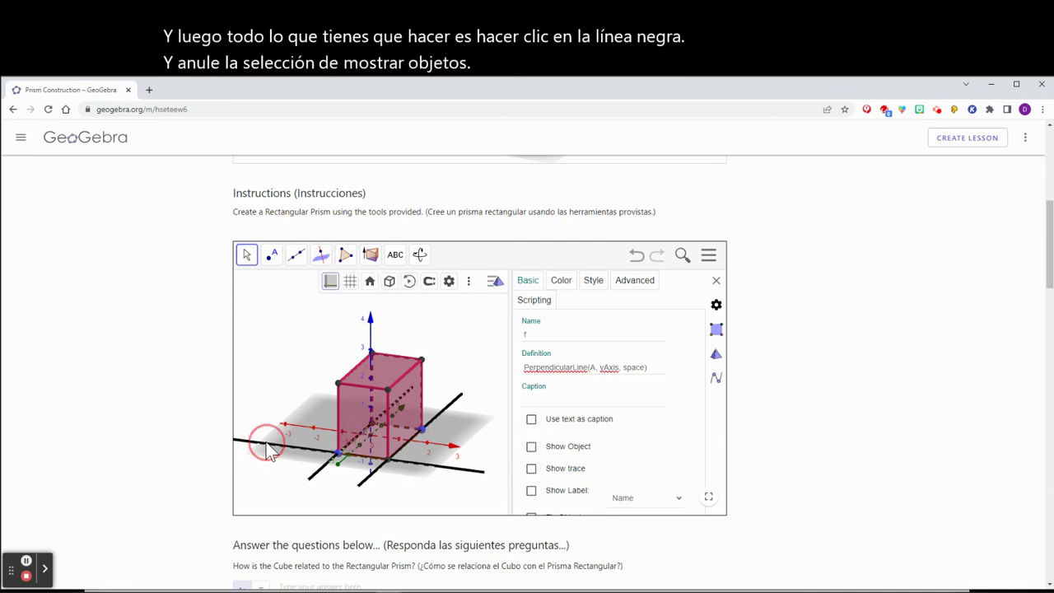
click(531, 447)
click(453, 410)
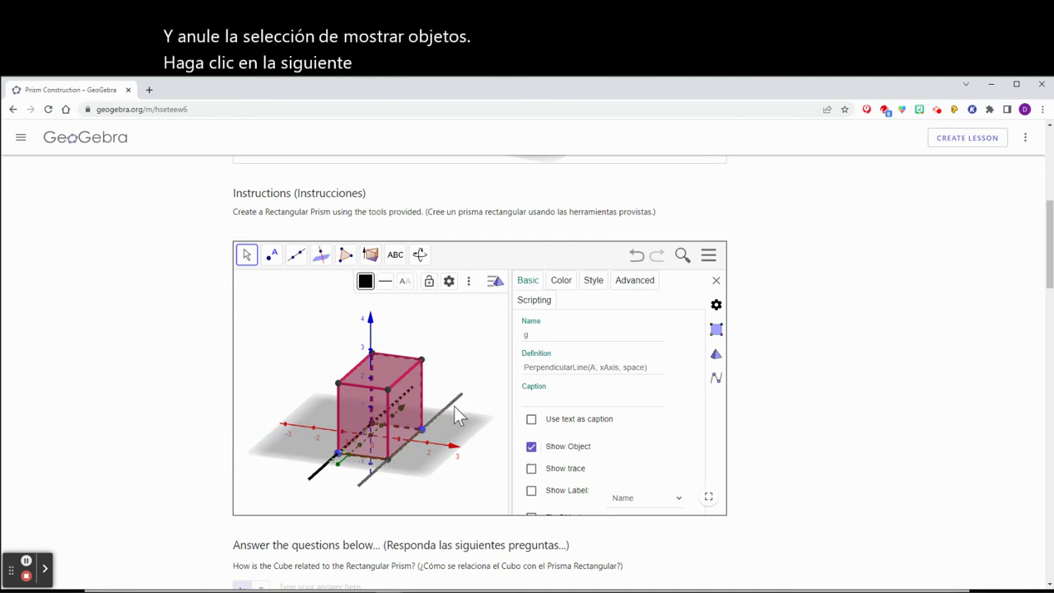
click(531, 446)
click(315, 477)
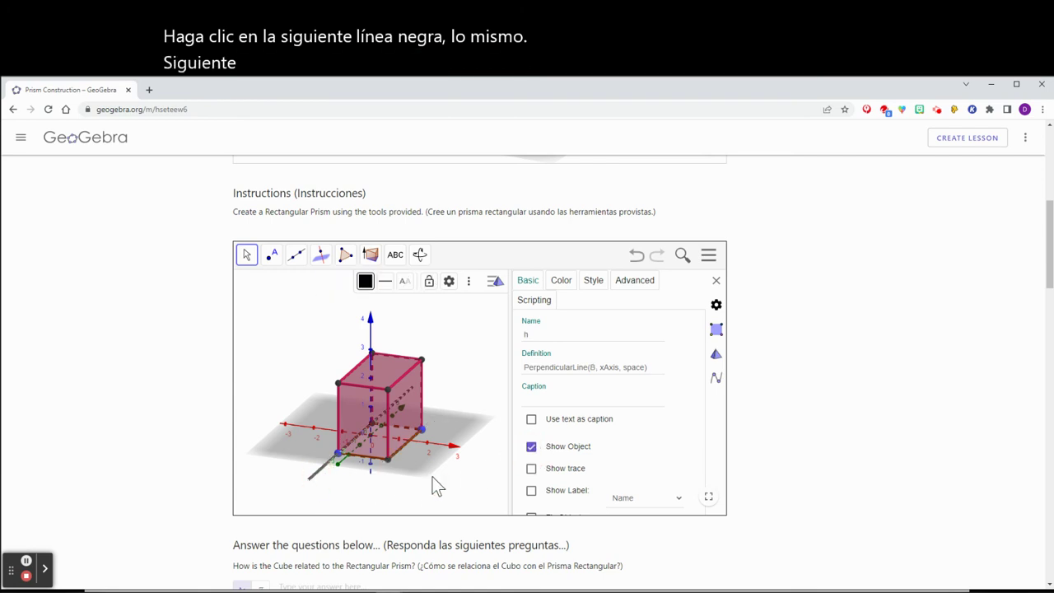
click(531, 446)
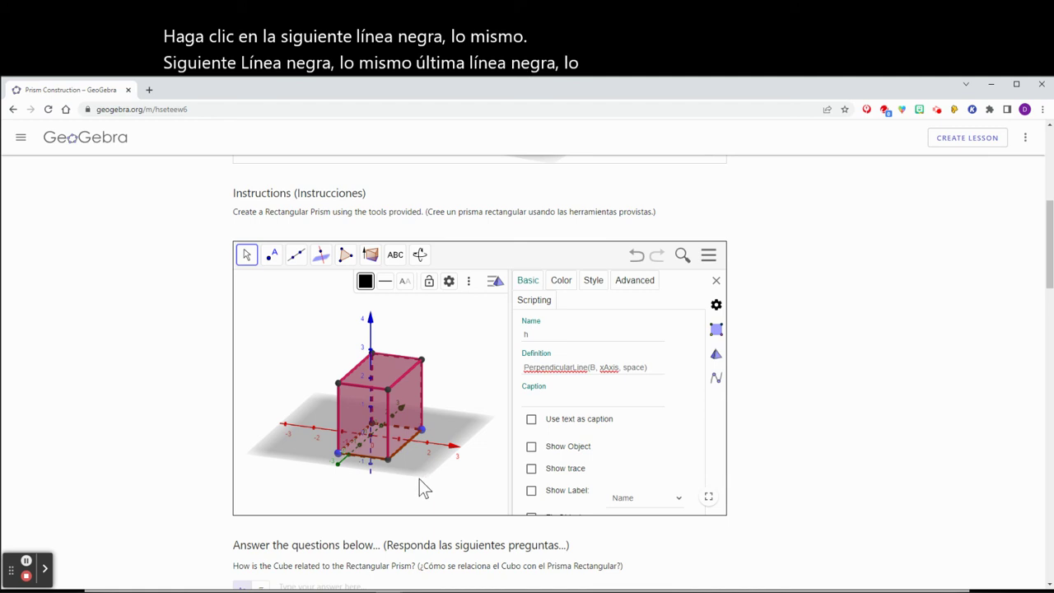
Step: Close the properties panel and style bar, then rotate the view around the prism
click(717, 282)
click(713, 289)
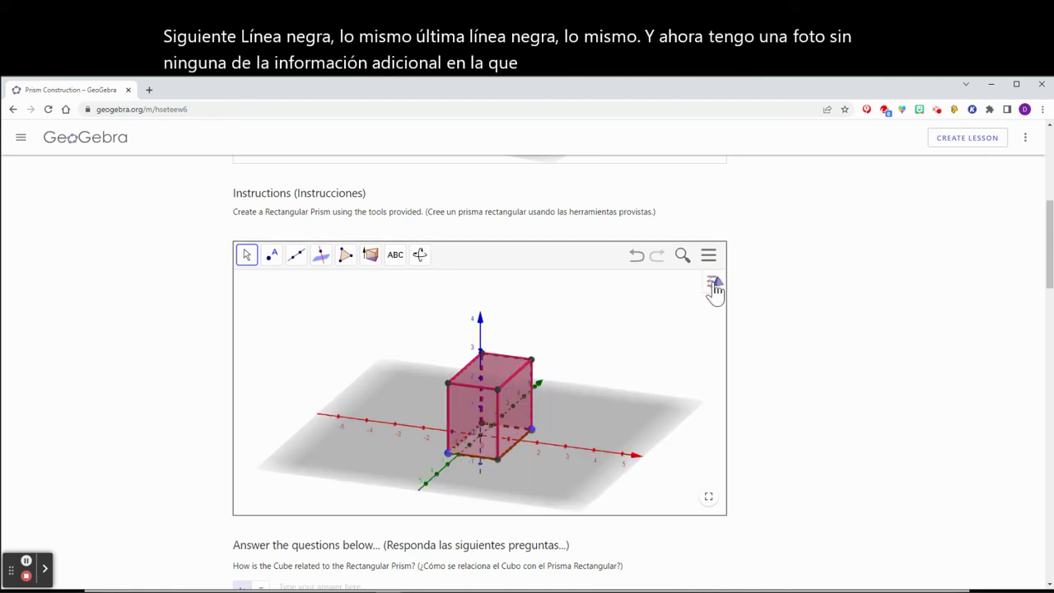
drag(601, 423, 583, 446)
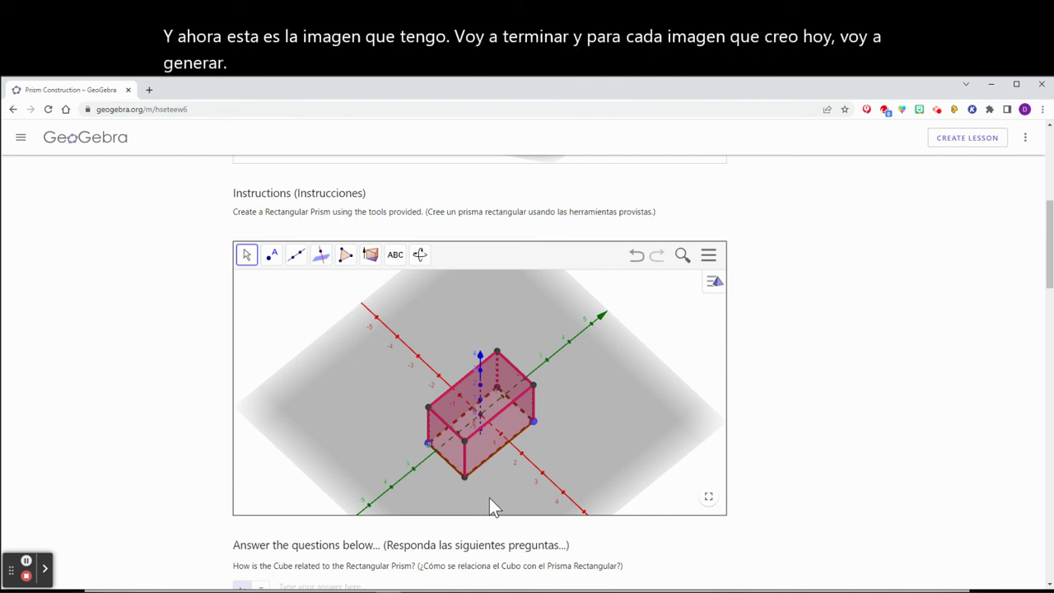
Step: Create a net of the rectangular prism with the Net tool
click(370, 255)
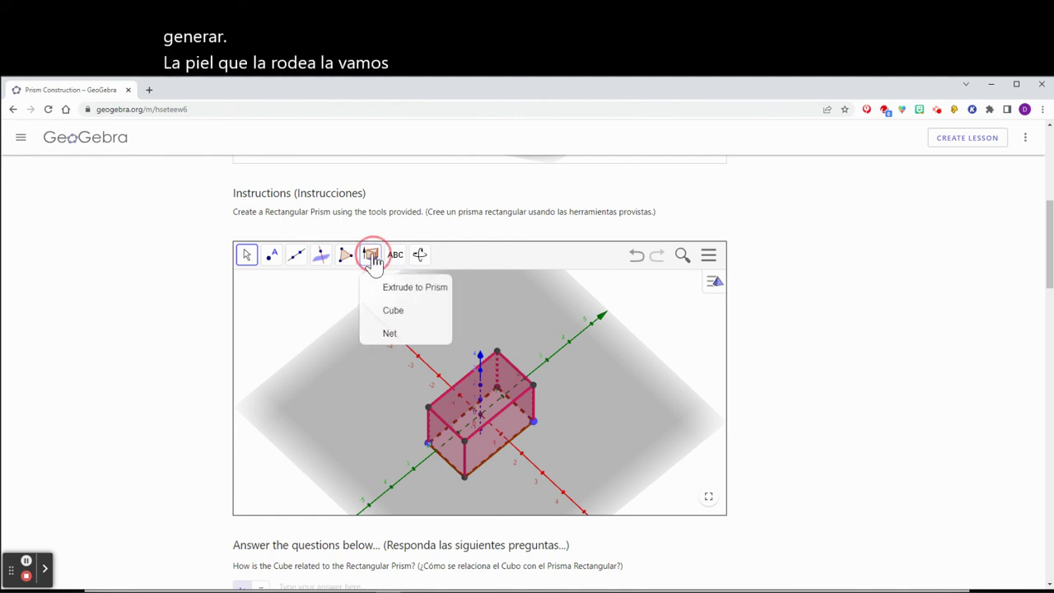
click(387, 338)
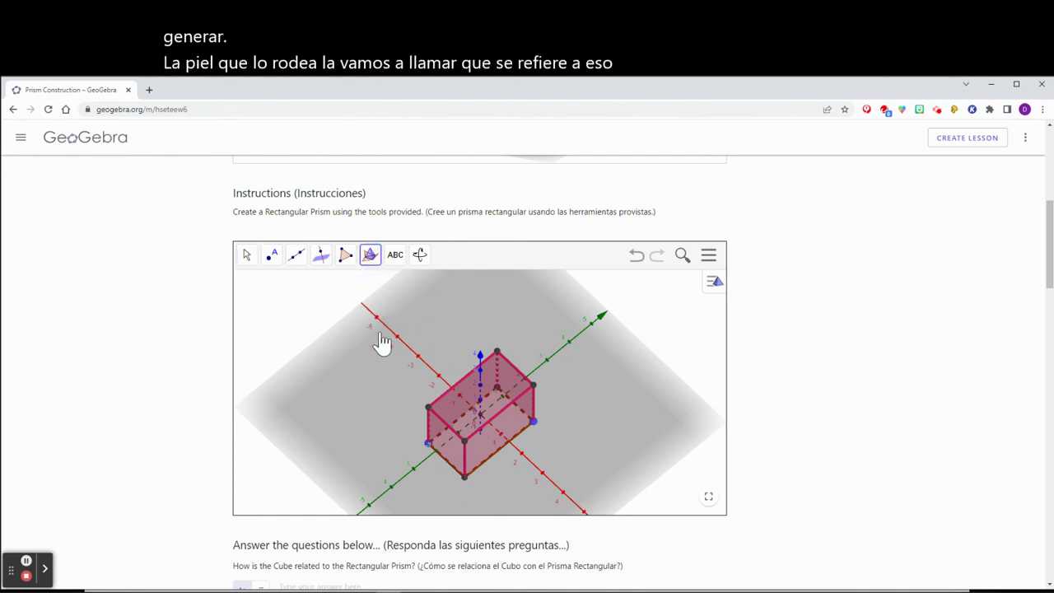
click(449, 410)
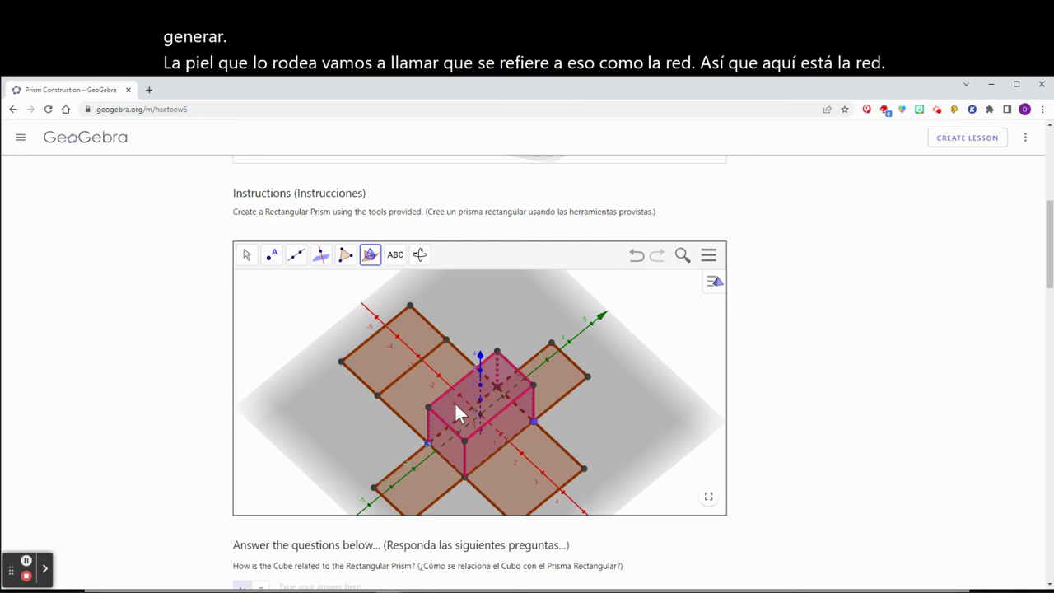
Step: Fold the net's faces up around the prism, then unfold them flat into a cross
click(247, 259)
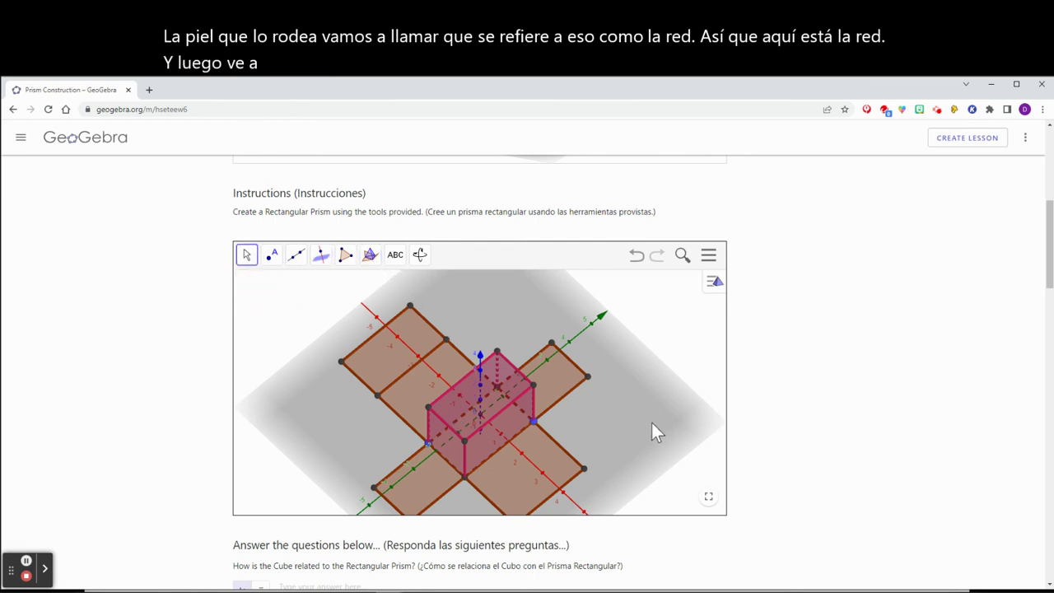
drag(652, 423, 660, 406)
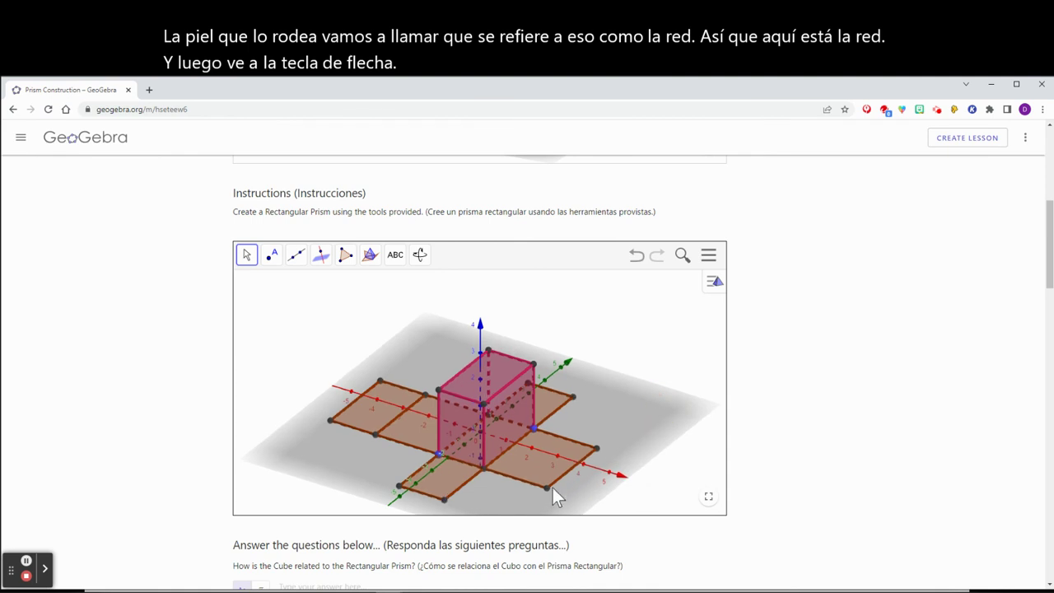
drag(548, 488, 511, 419)
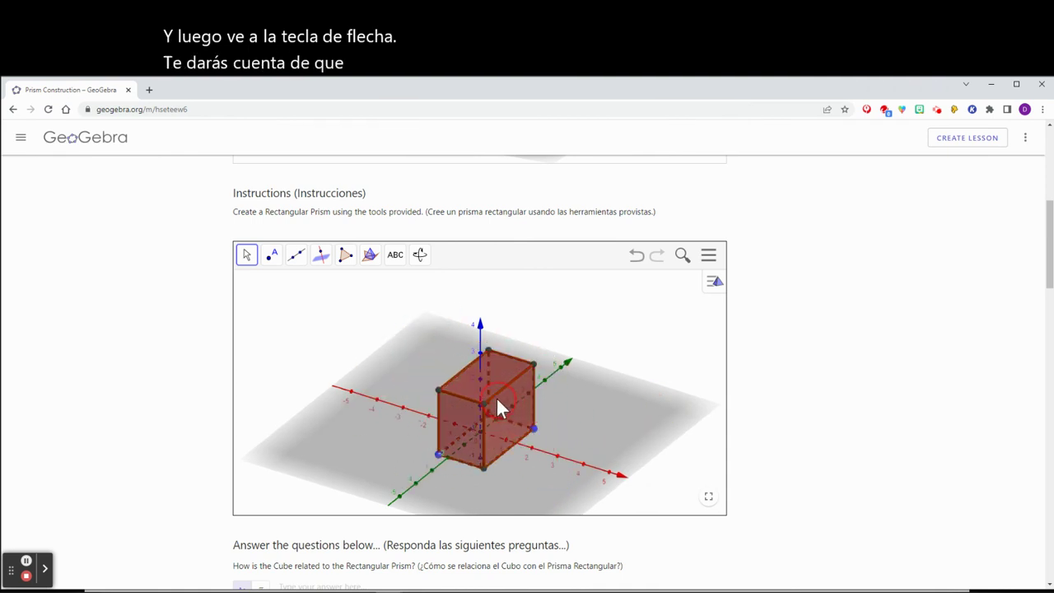
drag(498, 402, 568, 459)
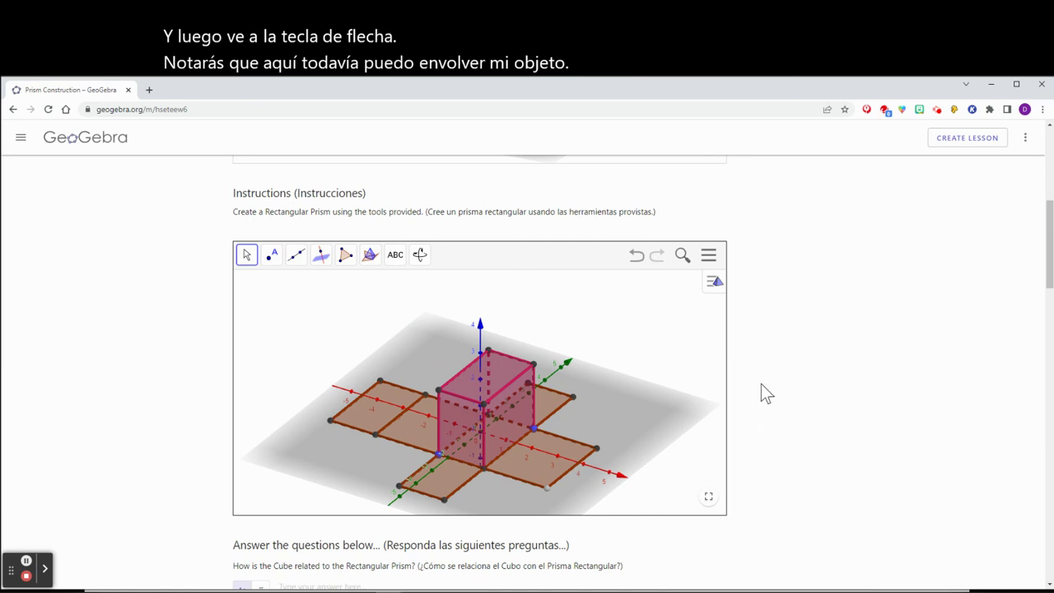
Step: Highlight the question relating the Cube and the Rectangular Prism
scroll(760, 394, down, 2)
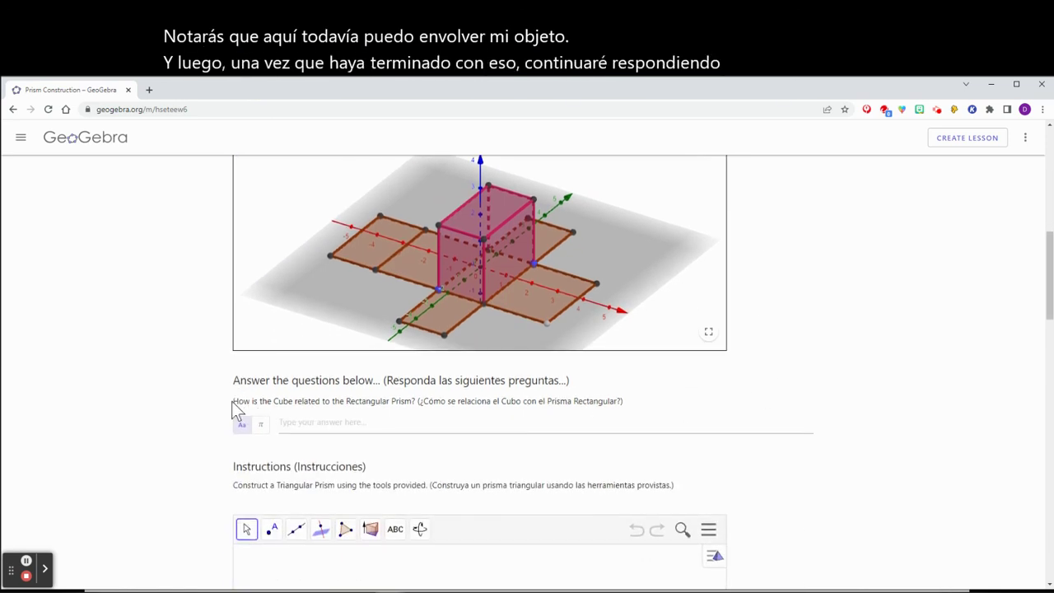
drag(236, 402, 414, 403)
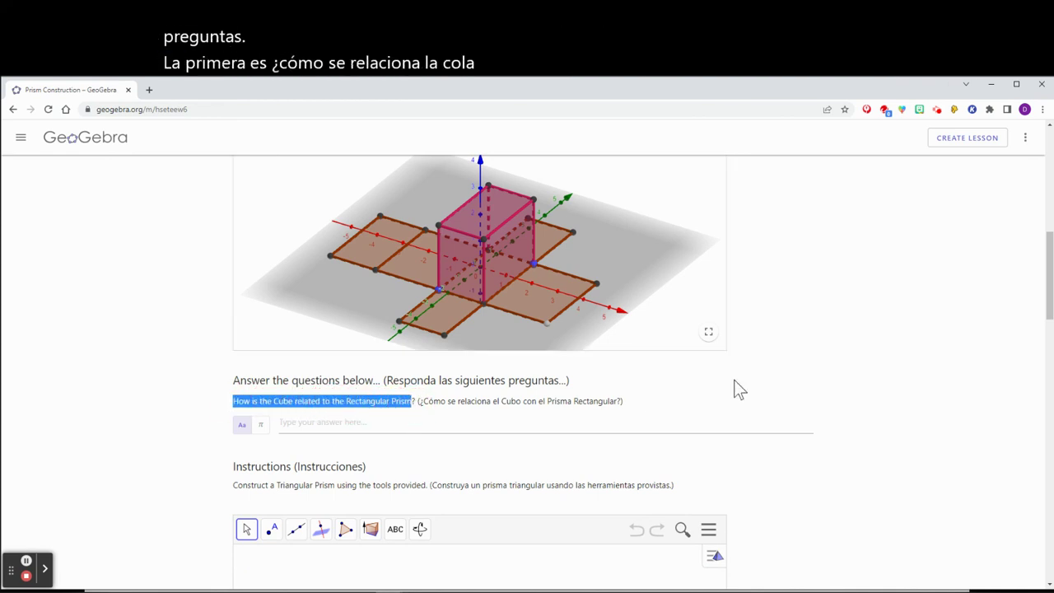
scroll(781, 272, up, 8)
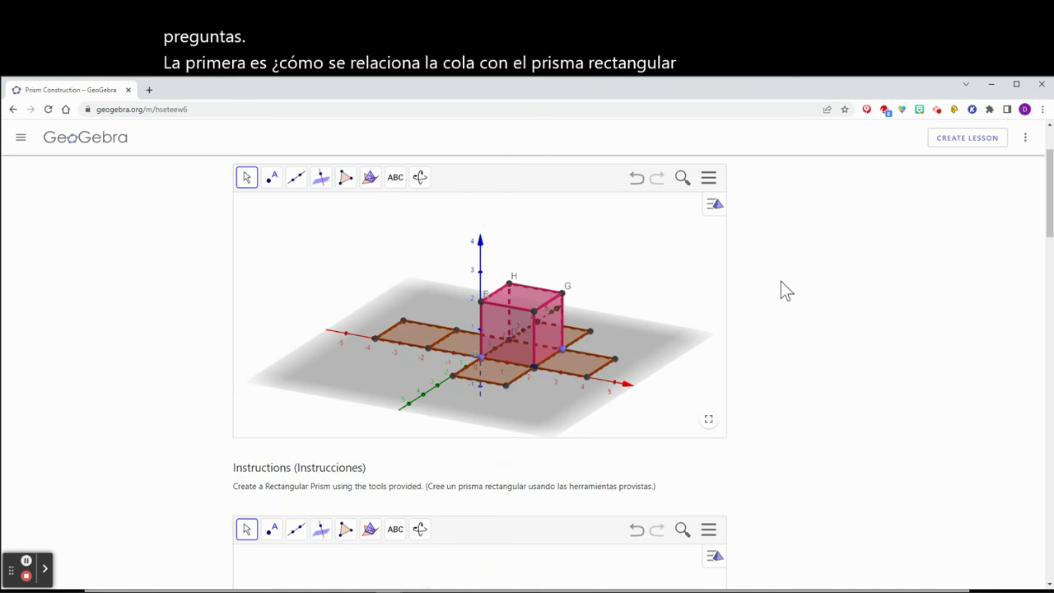
Step: Highlight the 'Construct a Triangular Prism' instruction and settle on its empty applet
scroll(781, 281, down, 2)
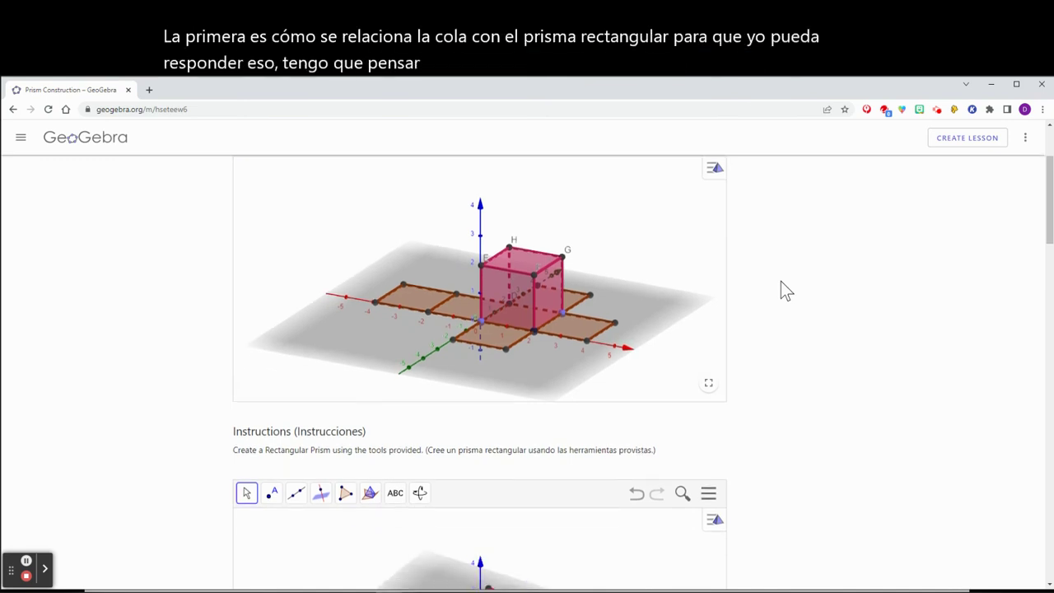
scroll(781, 281, down, 2)
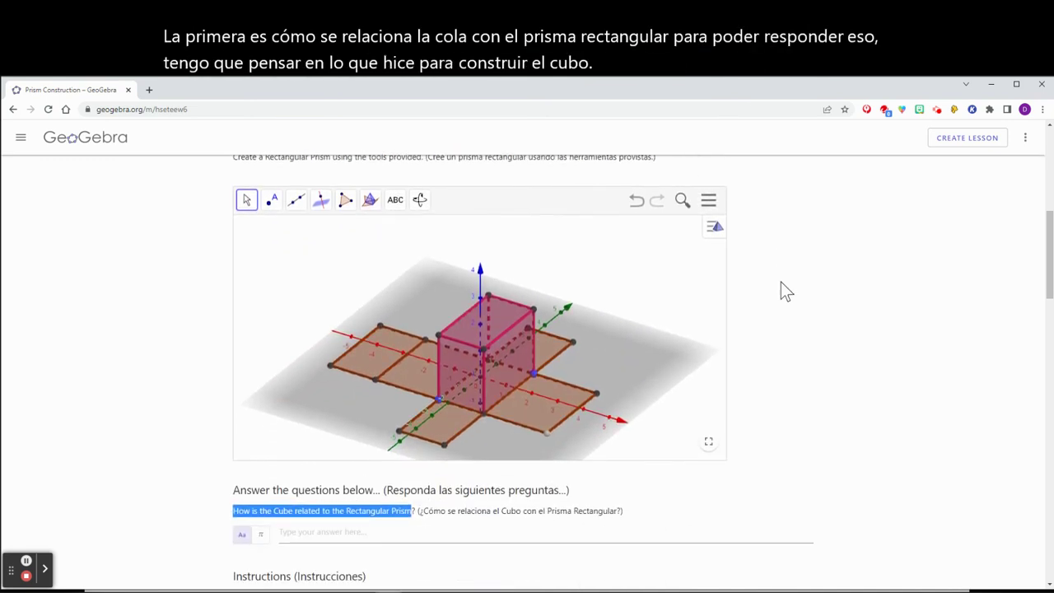
scroll(781, 282, down, 1)
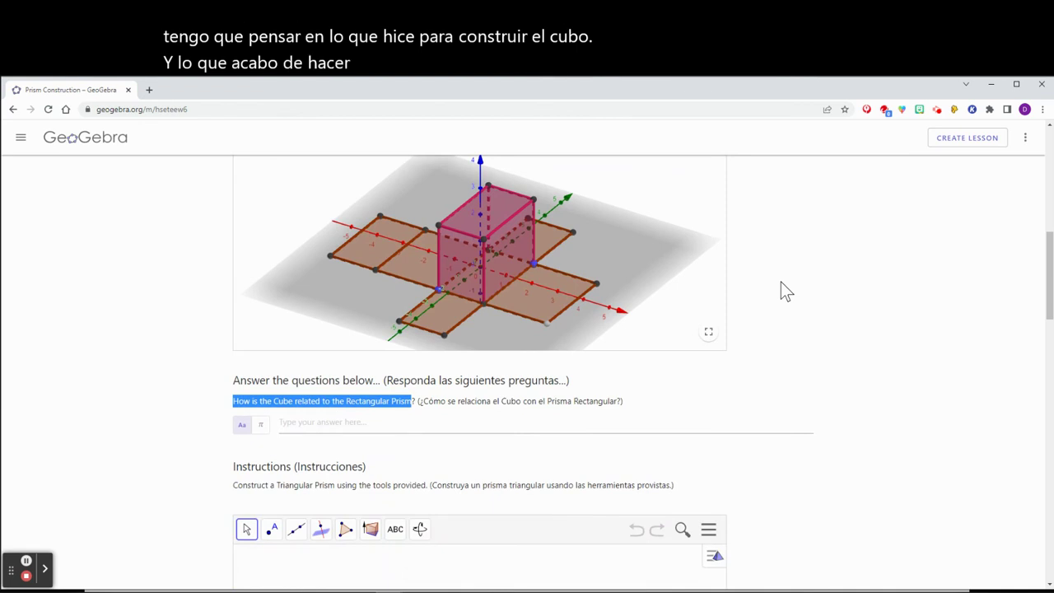
scroll(783, 287, down, 3)
scroll(783, 287, down, 1)
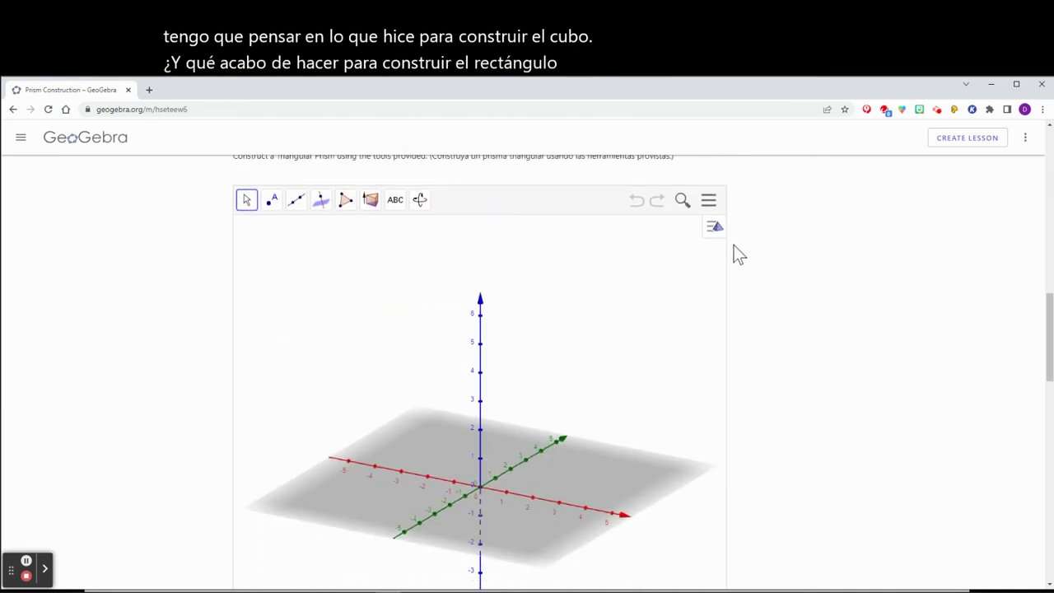
scroll(739, 255, up, 1)
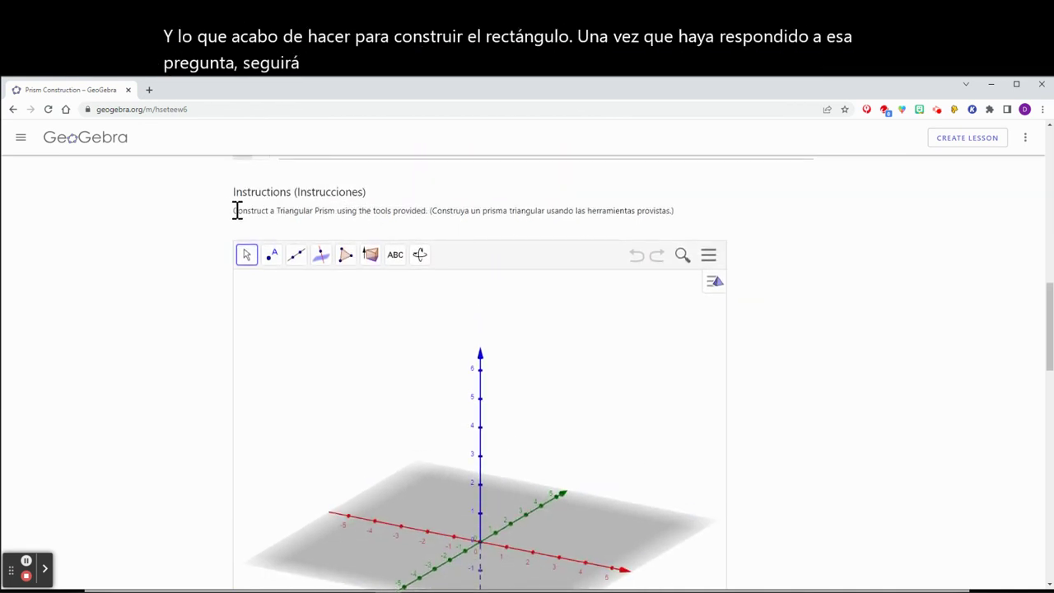
drag(236, 211, 336, 212)
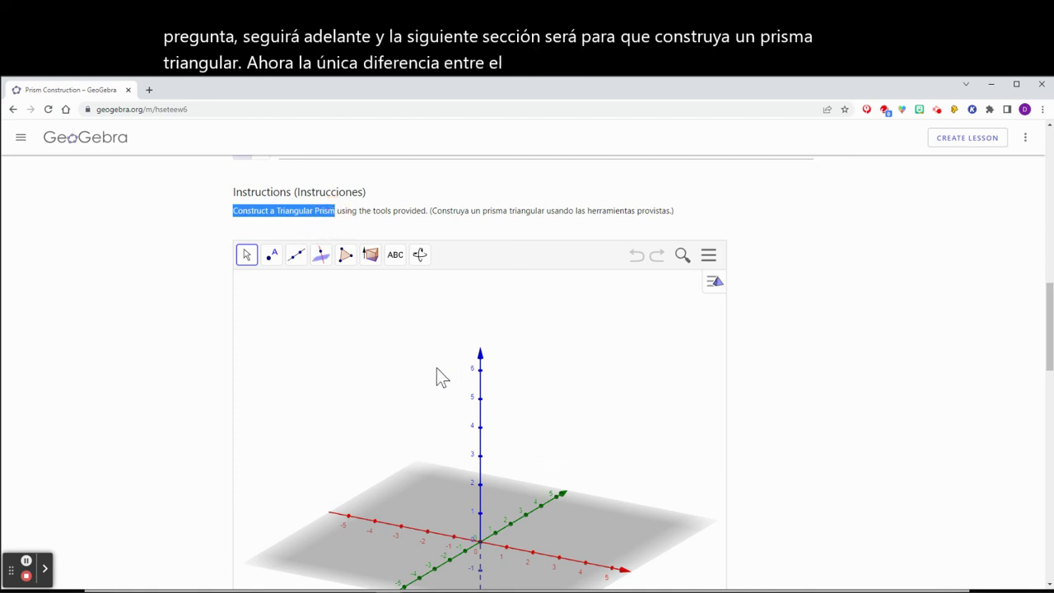
scroll(795, 292, up, 4)
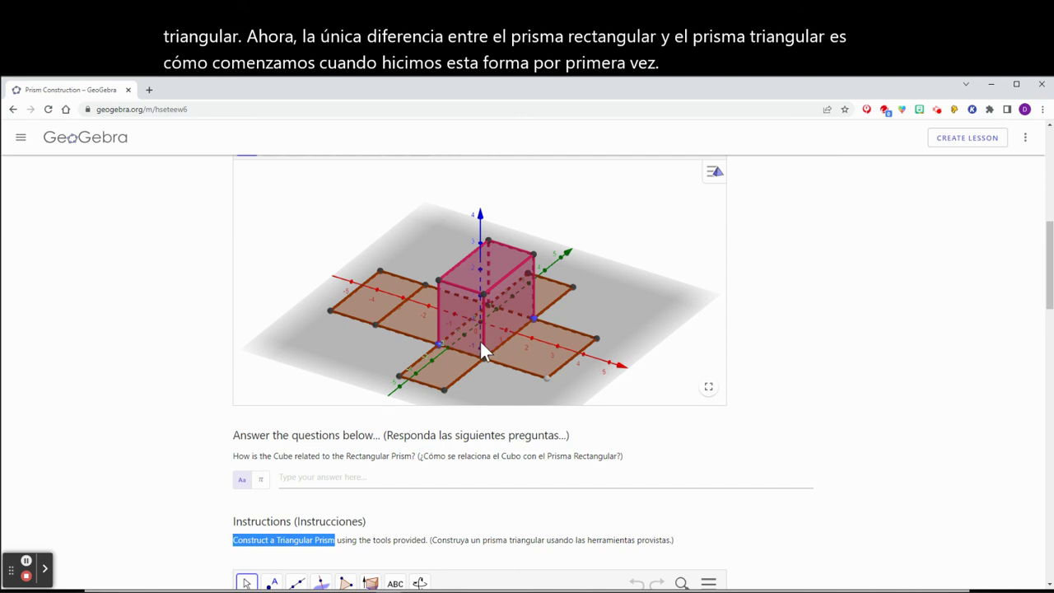
scroll(818, 307, down, 3)
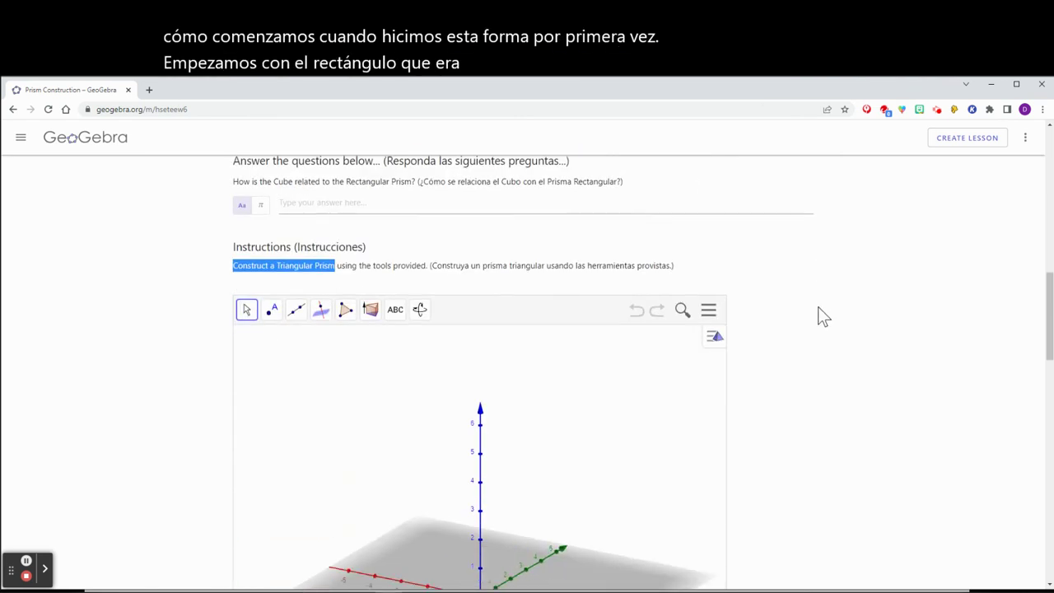
scroll(818, 310, down, 1)
scroll(818, 310, up, 1)
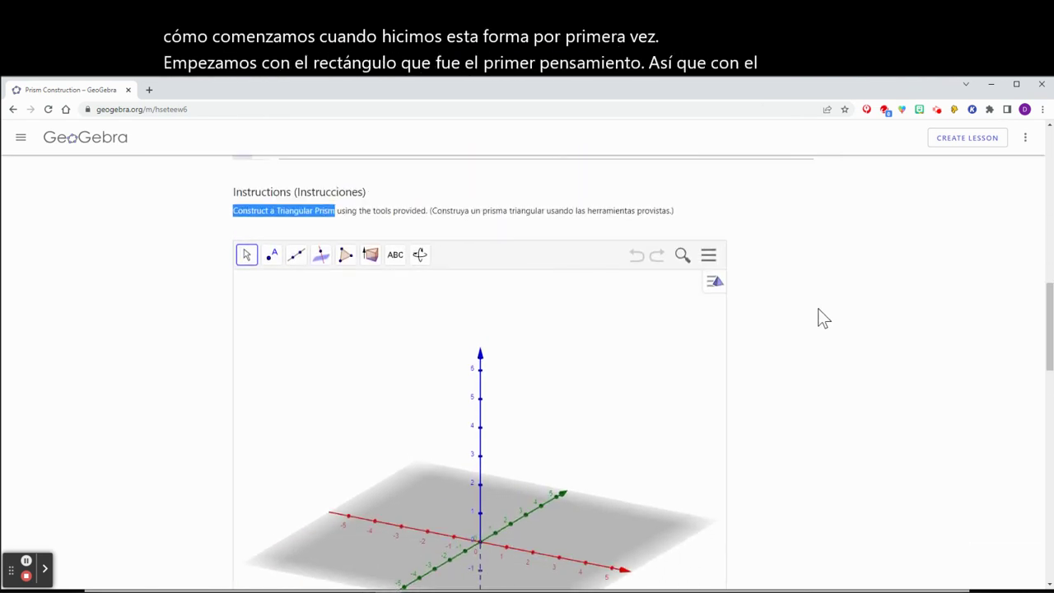
scroll(818, 319, down, 5)
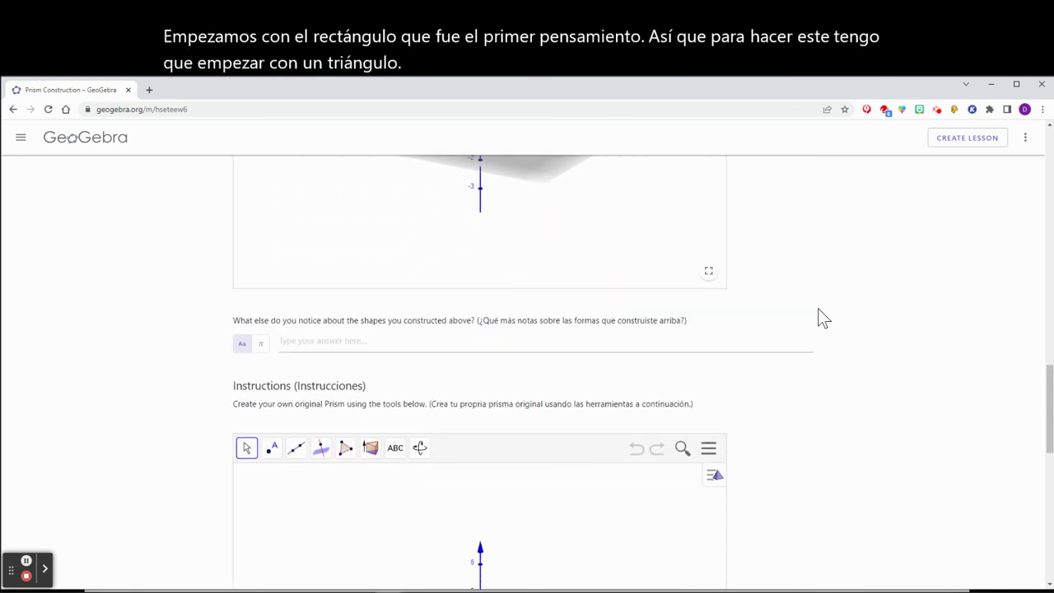
Step: Highlight the 'Create your own original Prism' wording, then return to the Cube task at the top
scroll(818, 312, down, 2)
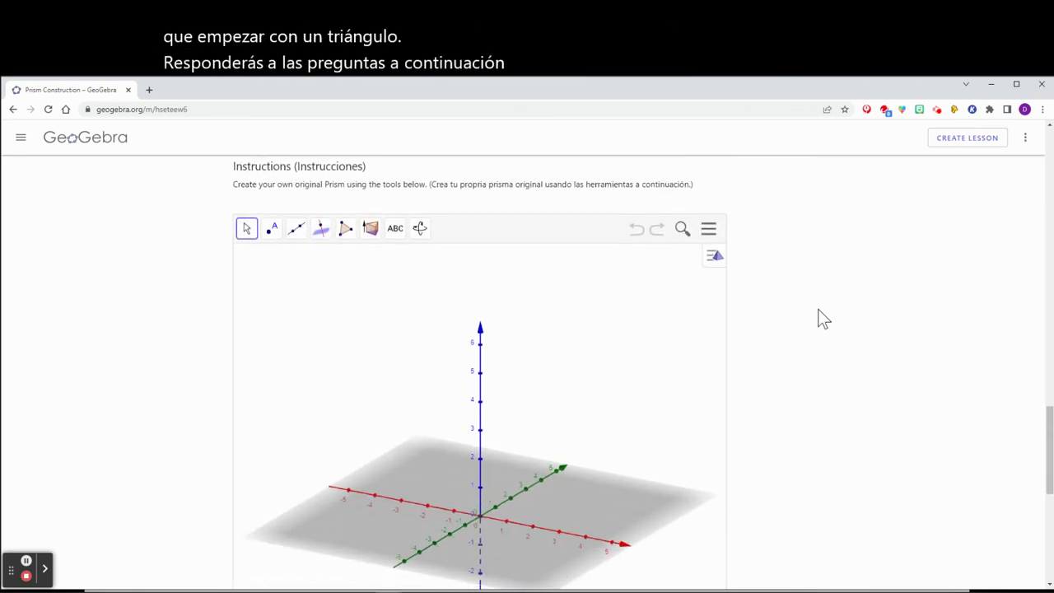
drag(279, 185, 345, 185)
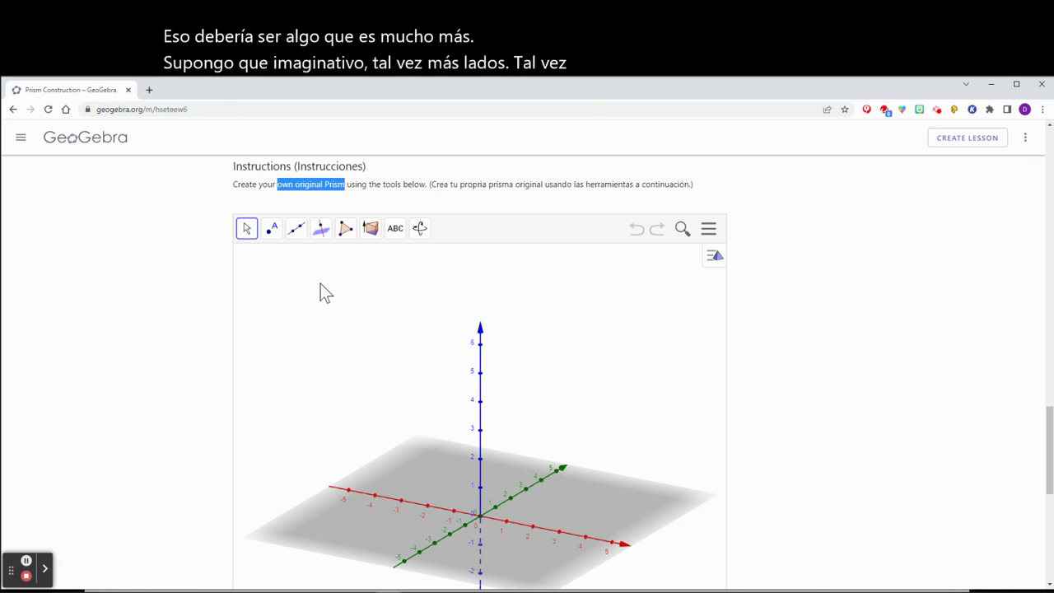
scroll(750, 307, down, 4)
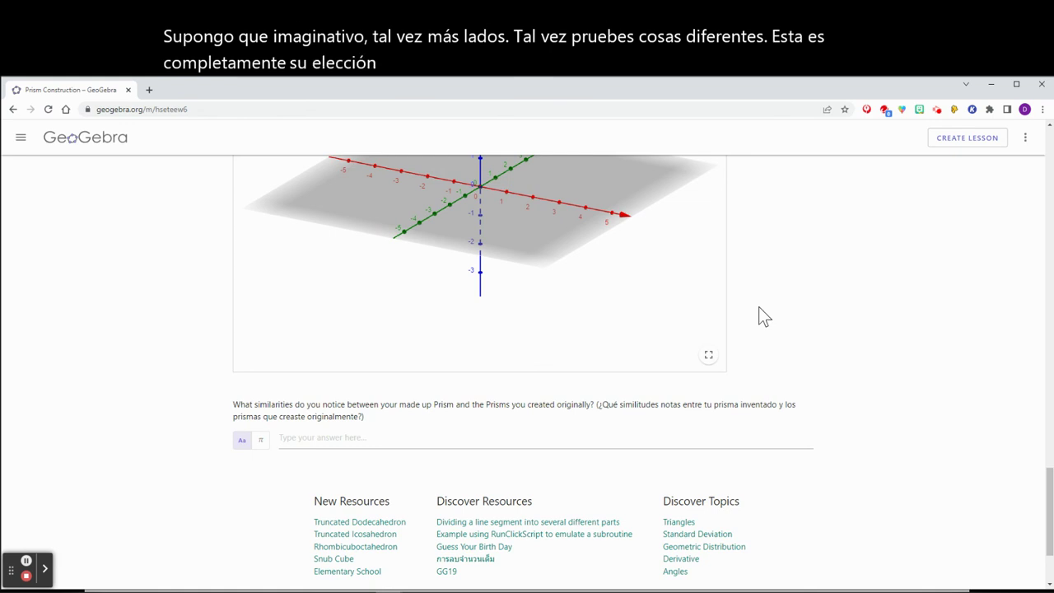
scroll(758, 310, up, 3)
scroll(762, 313, up, 12)
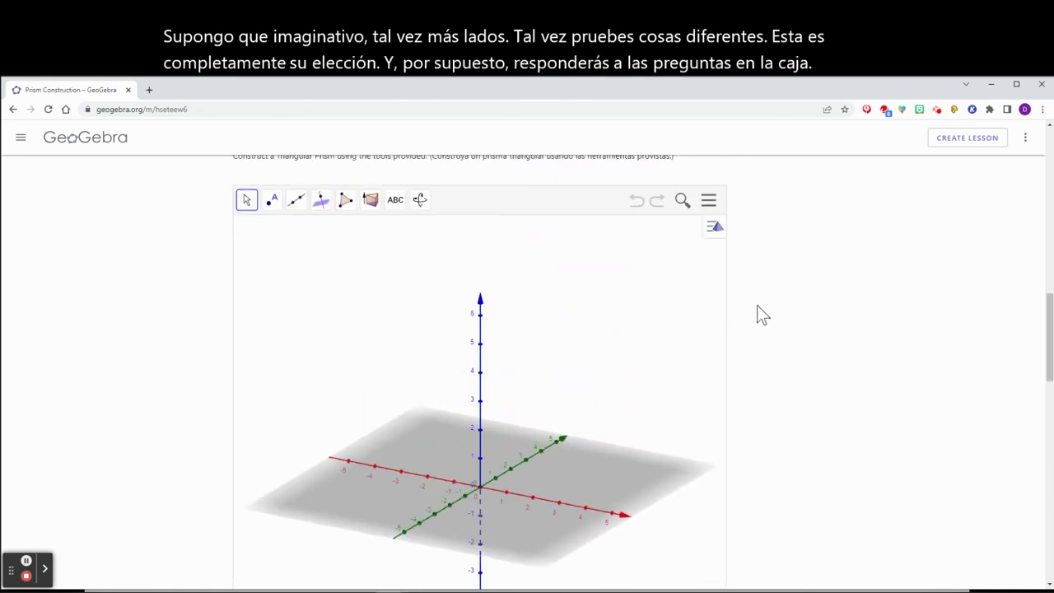
scroll(762, 315, up, 4)
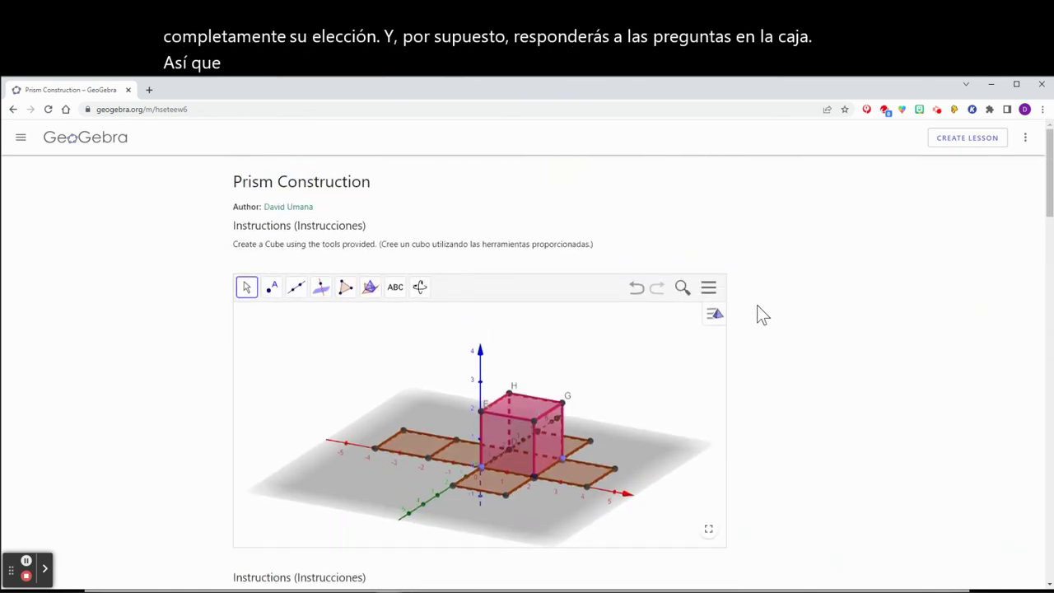